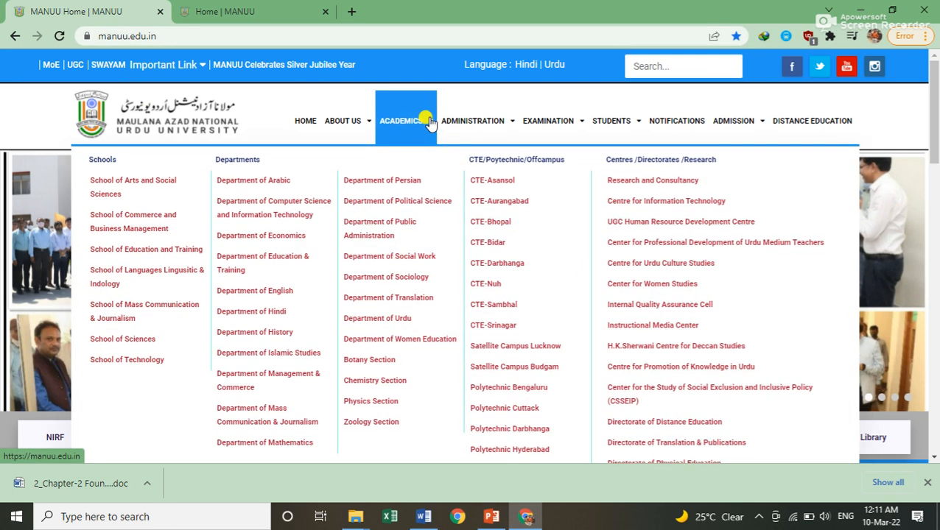
Open 'Online Admission Distance Mode' from the ADMISSION menu on the MANUU website
mouse_move(750, 107)
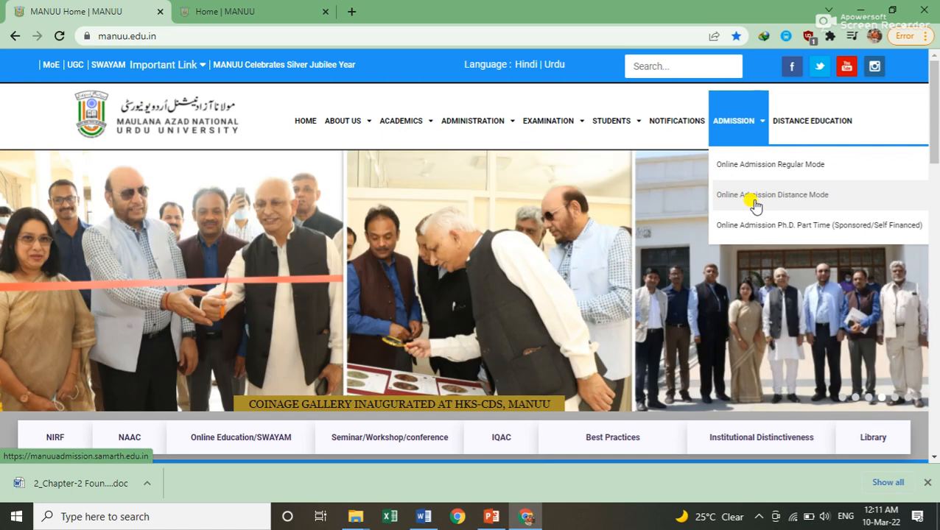
left_click(755, 203)
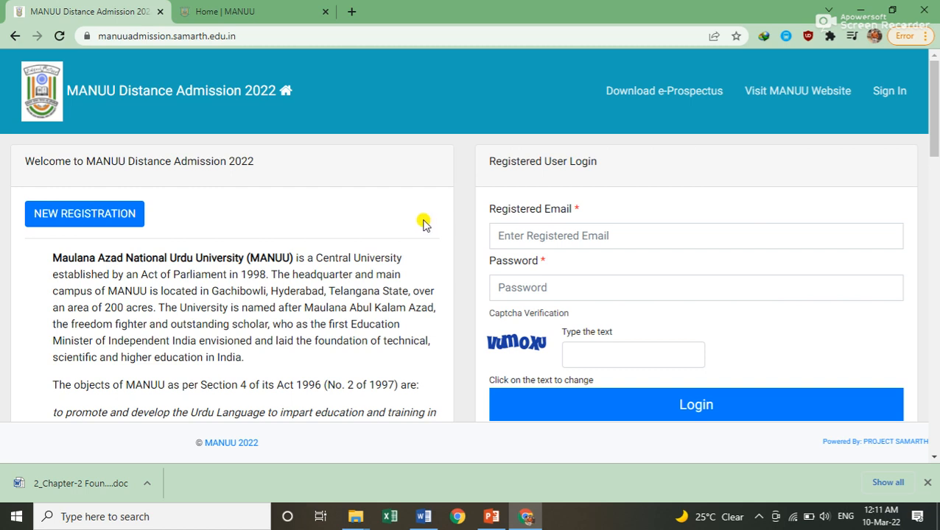
Switch to the 'Home | MANUU' tab with the Directorate of Distance Education page
left_click(266, 7)
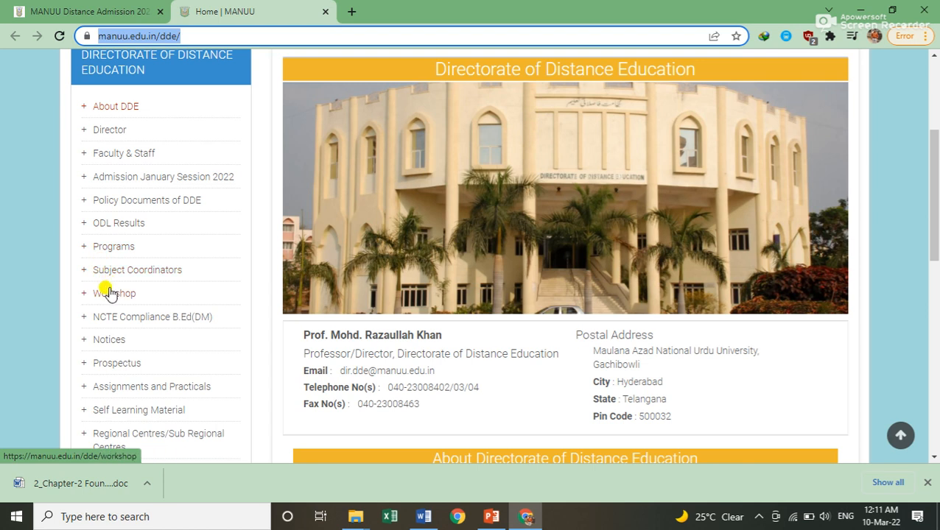
Review the DDE notices table, including the January 2022 admission notification, then return to the admission portal
left_click(109, 343)
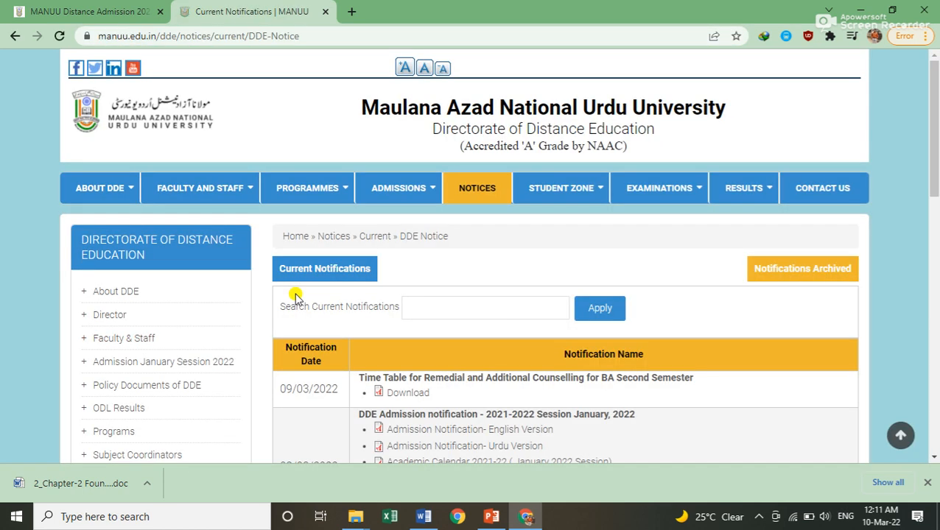
scroll(296, 293, "down", 2)
scroll(364, 329, "down", 1)
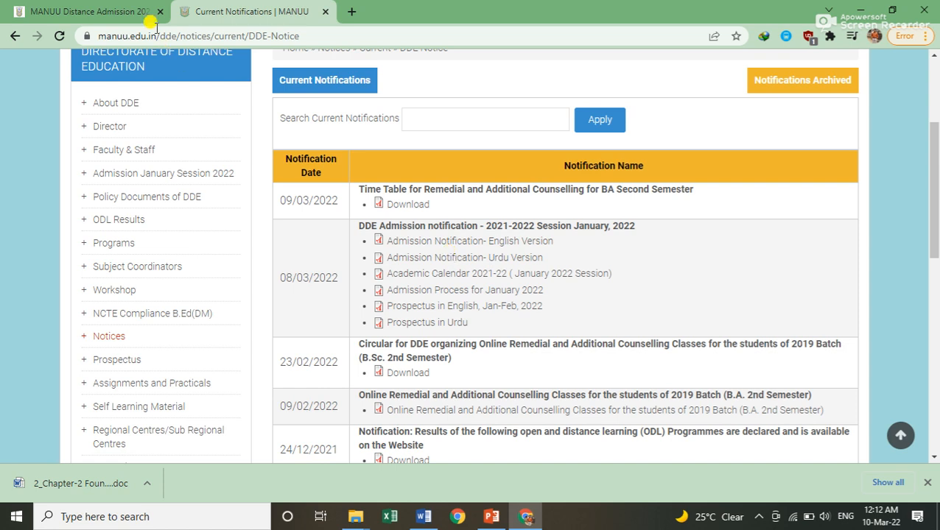
left_click(121, 9)
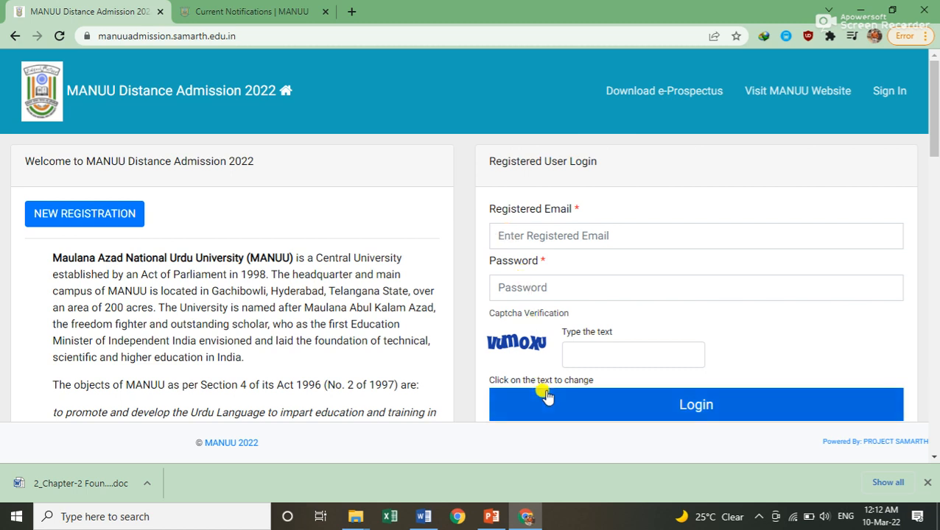
Start a NEW REGISTRATION and read through the Important Instructions beside the form
left_click(71, 221)
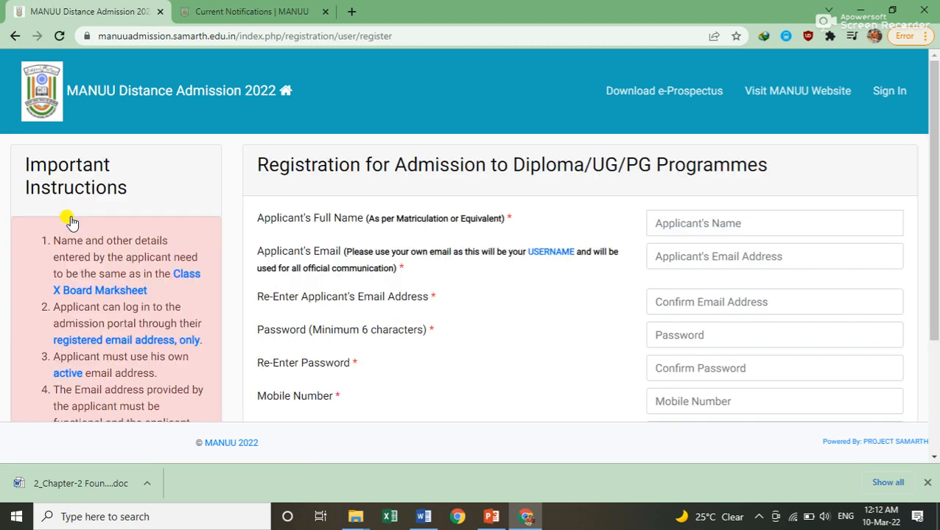
scroll(534, 251, "down", 1)
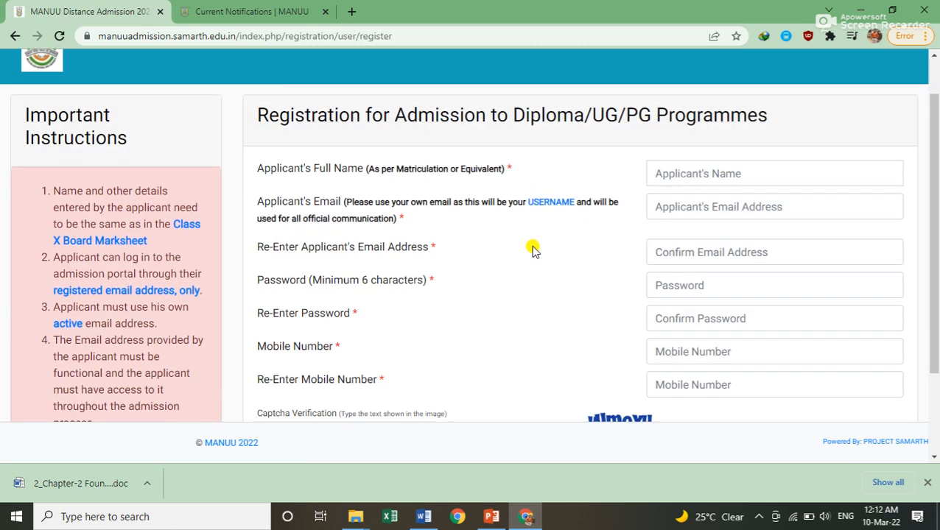
scroll(533, 251, "down", 2)
scroll(533, 250, "up", 2)
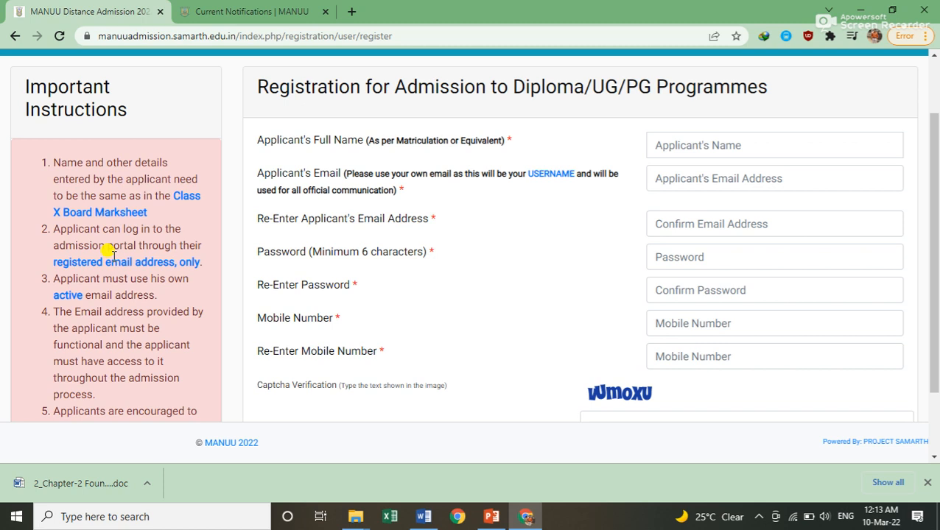
scroll(96, 277, "down", 2)
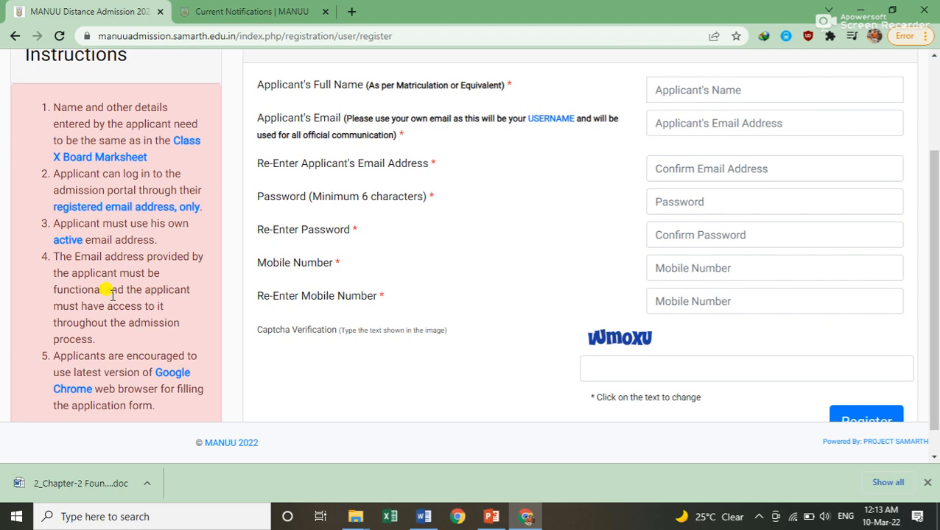
scroll(112, 294, "up", 2)
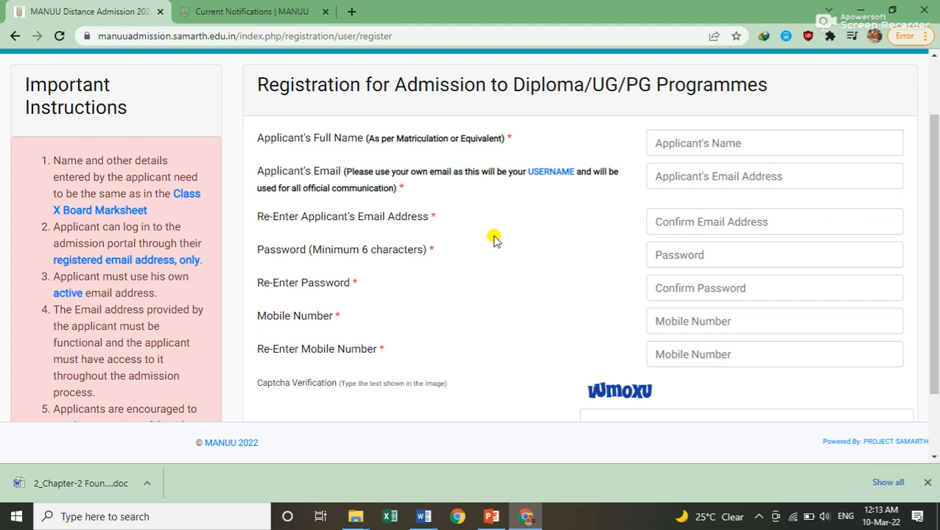
Fill in the applicant's name, email, password and mobile number fields, each entered twice where required
left_click(686, 139)
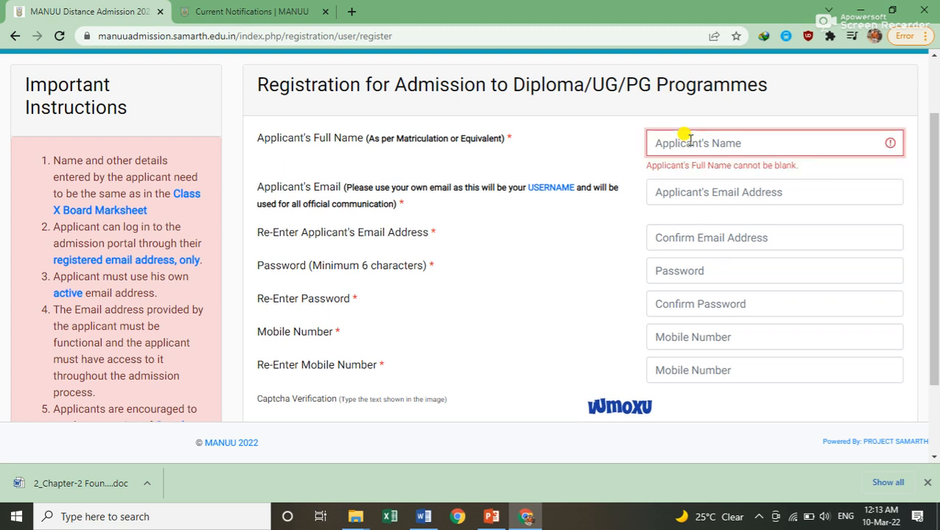
left_click(672, 140)
type("Anaya")
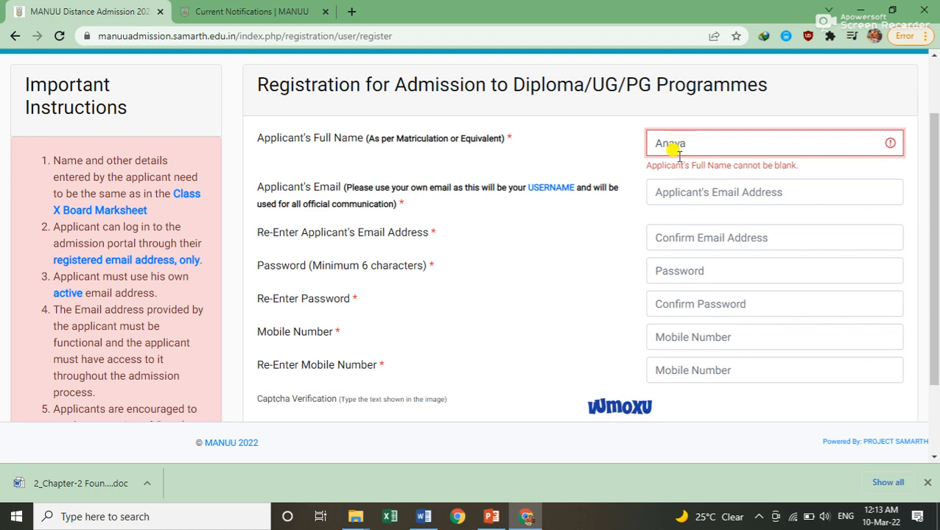
left_click(690, 190)
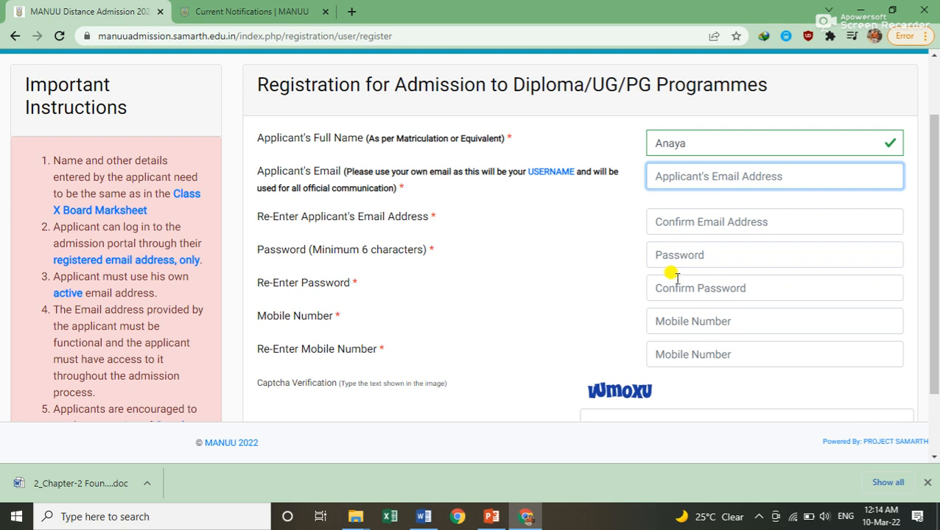
left_click(672, 317)
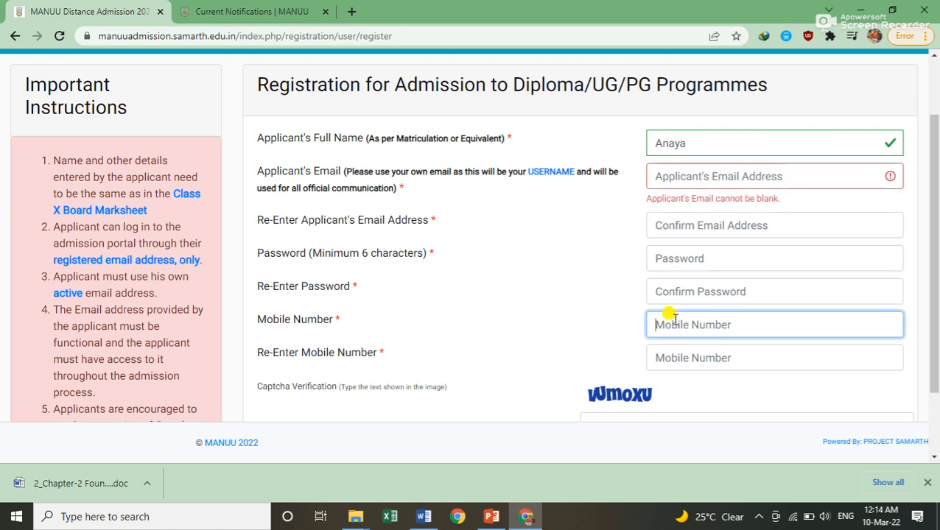
scroll(673, 317, "down", 1)
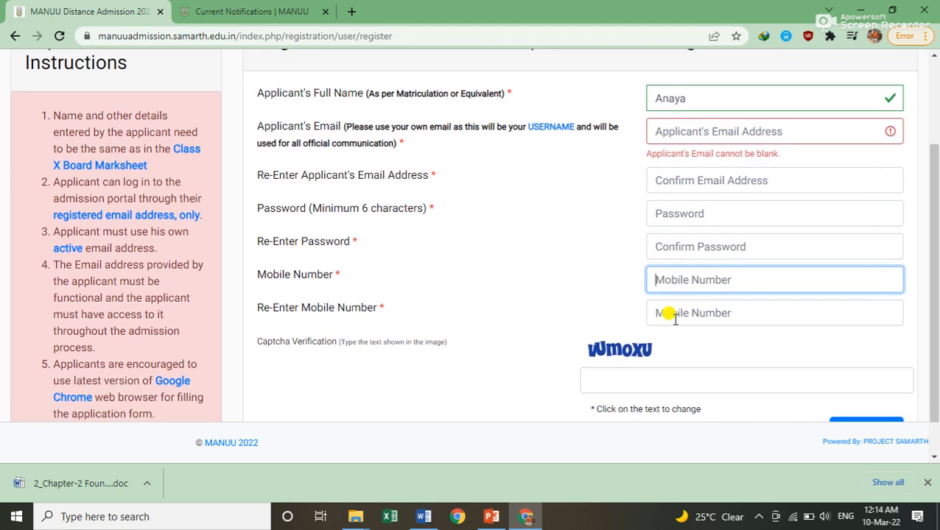
left_click(675, 308)
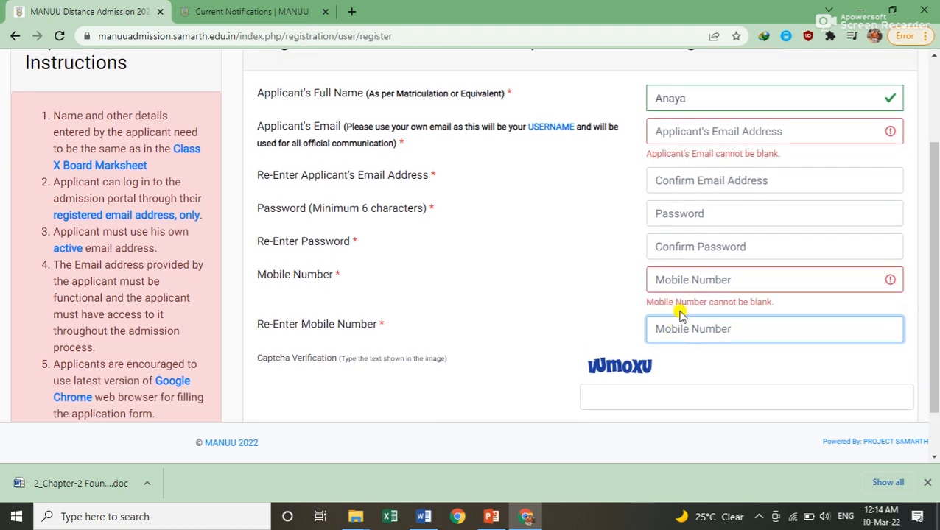
scroll(679, 315, "down", 1)
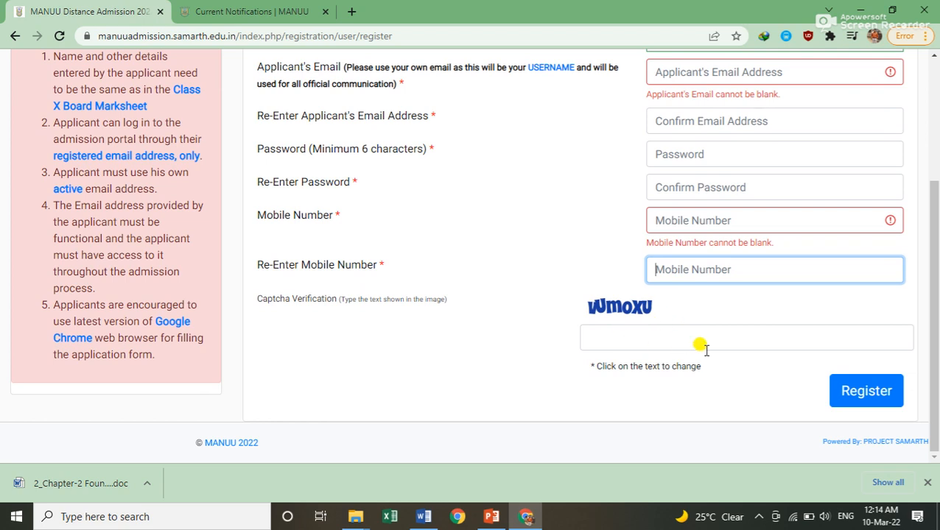
scroll(731, 335, "up", 2)
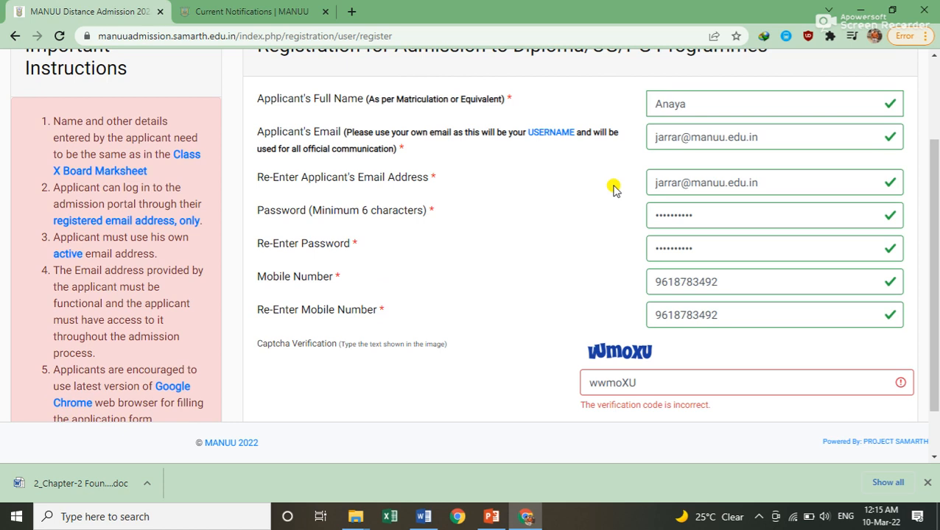
scroll(603, 205, "down", 1)
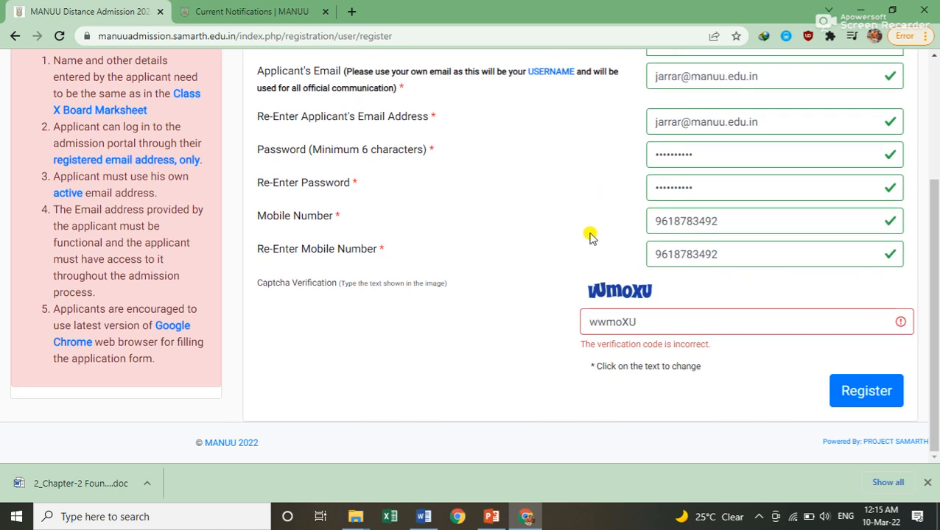
Replace the rejected captcha with the correct text and submit the registration
left_click(653, 322)
key("BackSpace")
key("BackSpace")
key("BackSpace")
key("BackSpace")
key("BackSpace")
key("BackSpace")
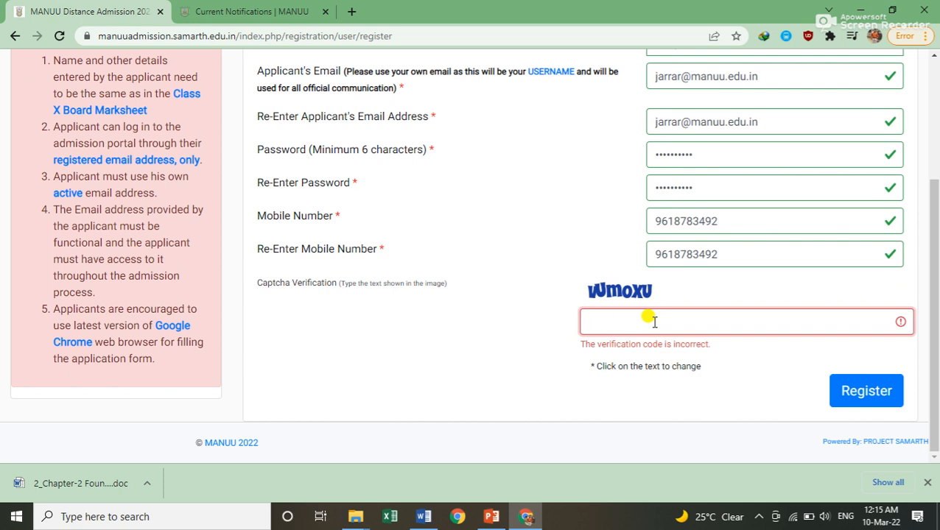
type("vumoxu")
key("Tab")
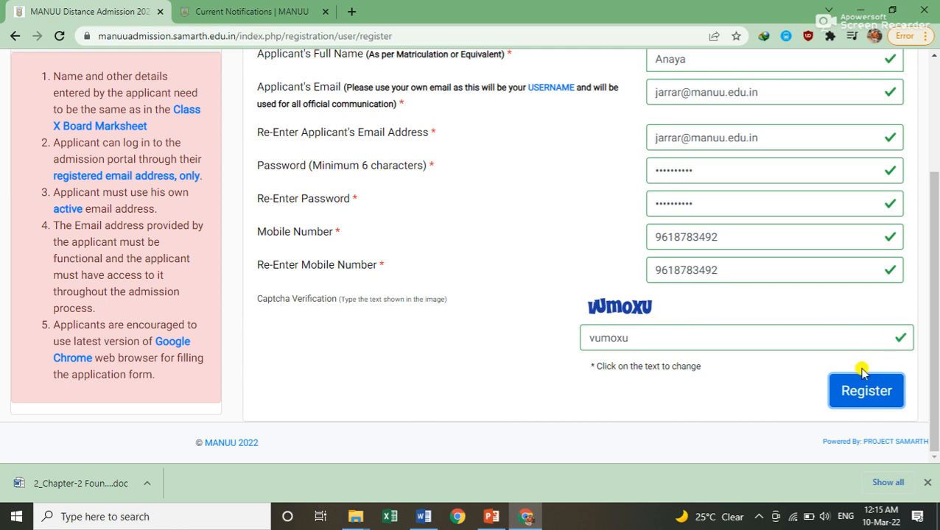
left_click(848, 393)
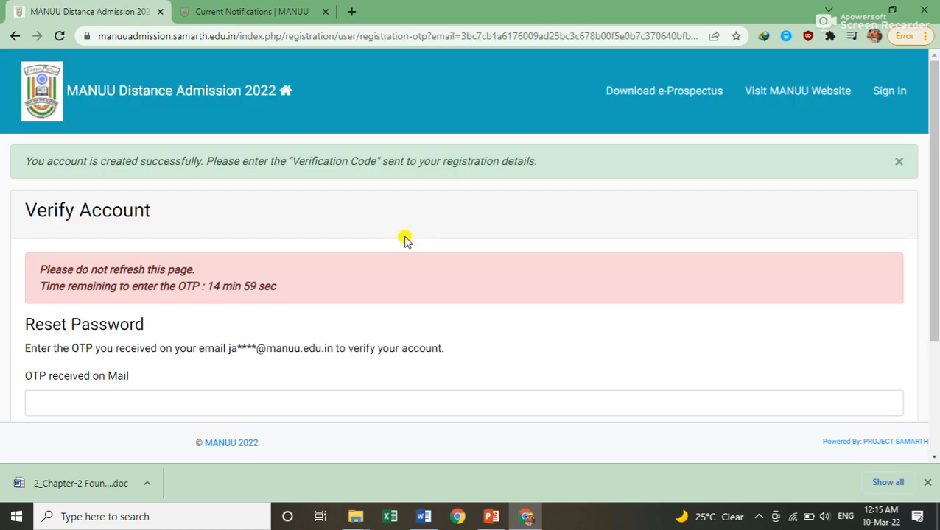
Open the 'Email Verification Code' message in Gmail to read the OTP
scroll(309, 267, "down", 1)
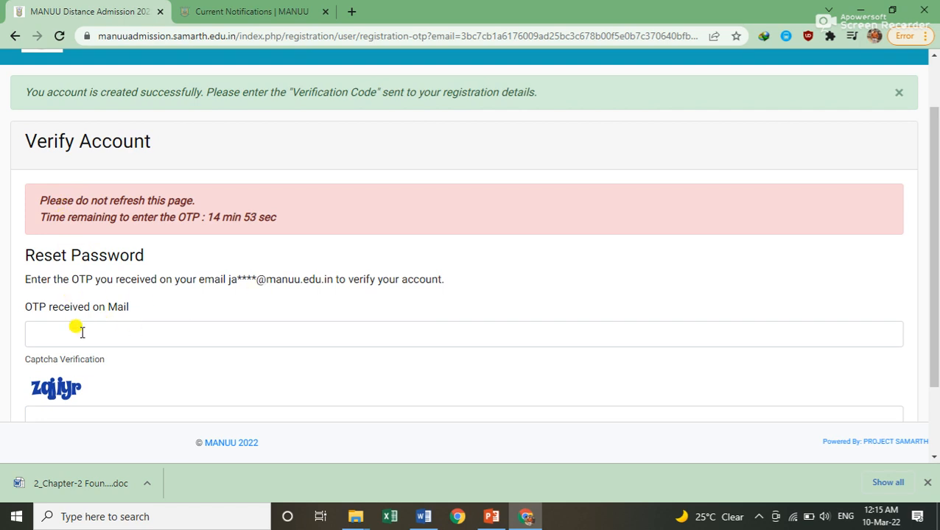
scroll(81, 333, "down", 1)
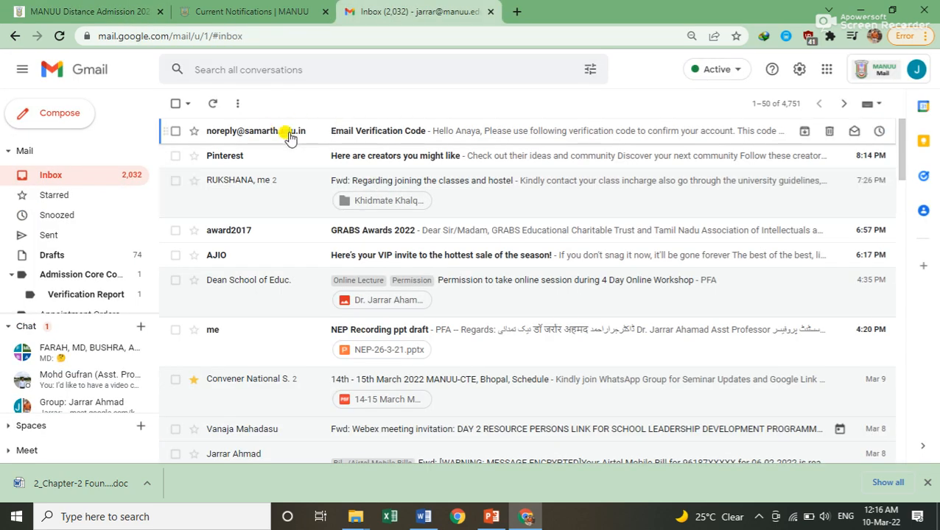
left_click(341, 132)
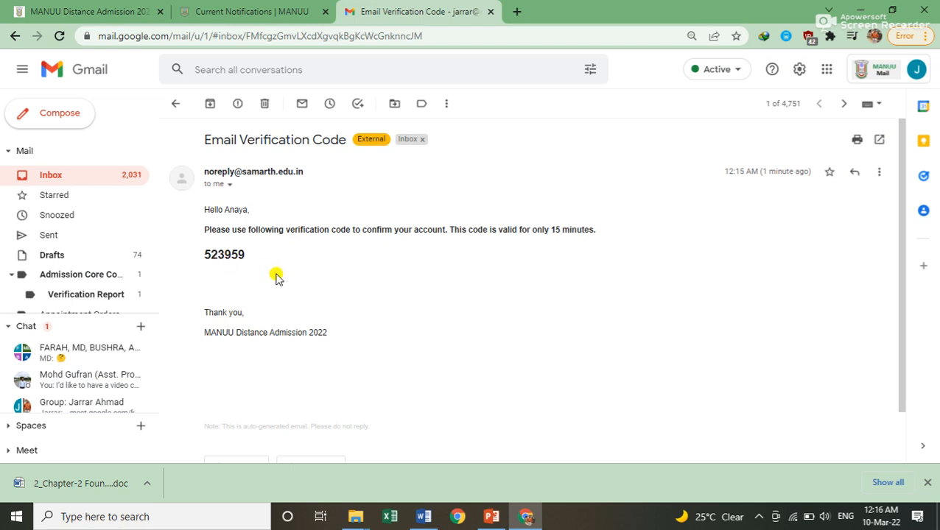
Enter the emailed OTP and the captcha on the Verify Account form and submit it
left_click(78, 9)
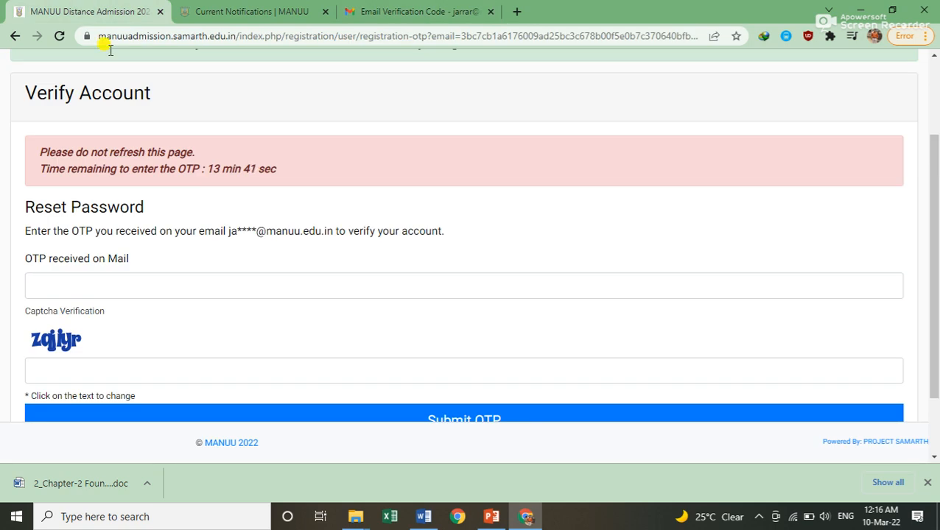
left_click(143, 282)
scroll(141, 280, "down", 1)
left_click(131, 302)
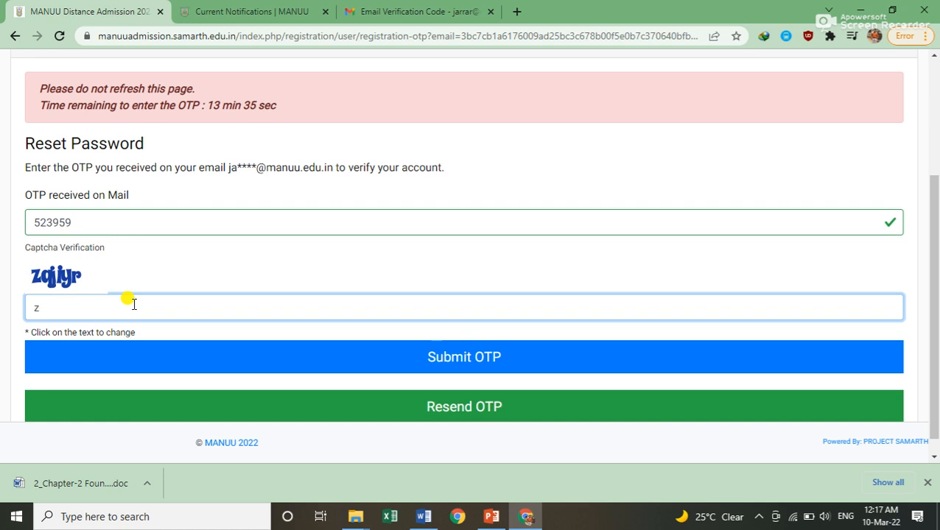
key("Tab")
scroll(289, 293, "down", 1)
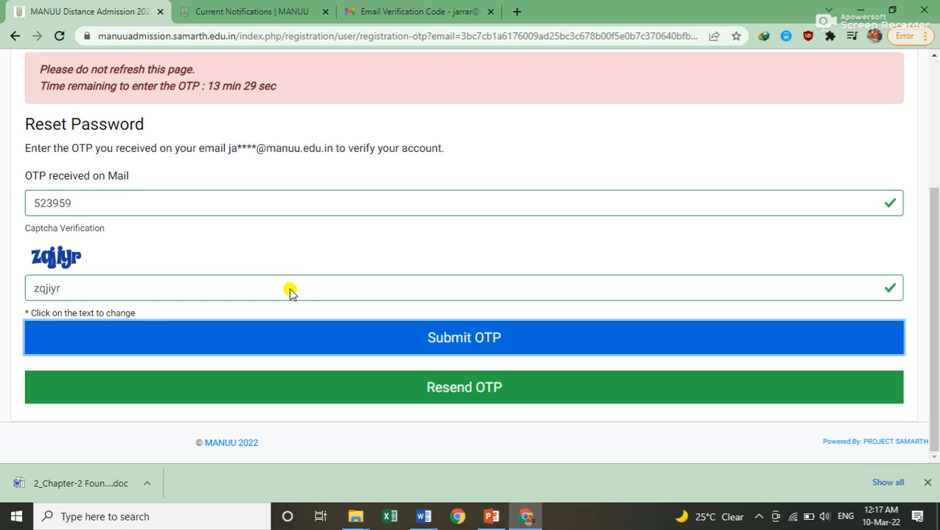
left_click(451, 350)
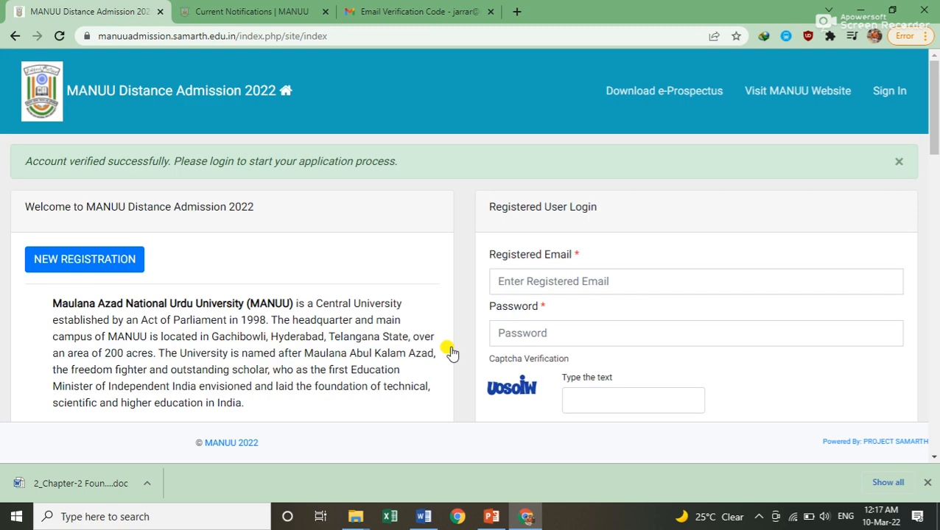
Enter the registered email, password and captcha and attempt to log in
scroll(447, 352, "down", 1)
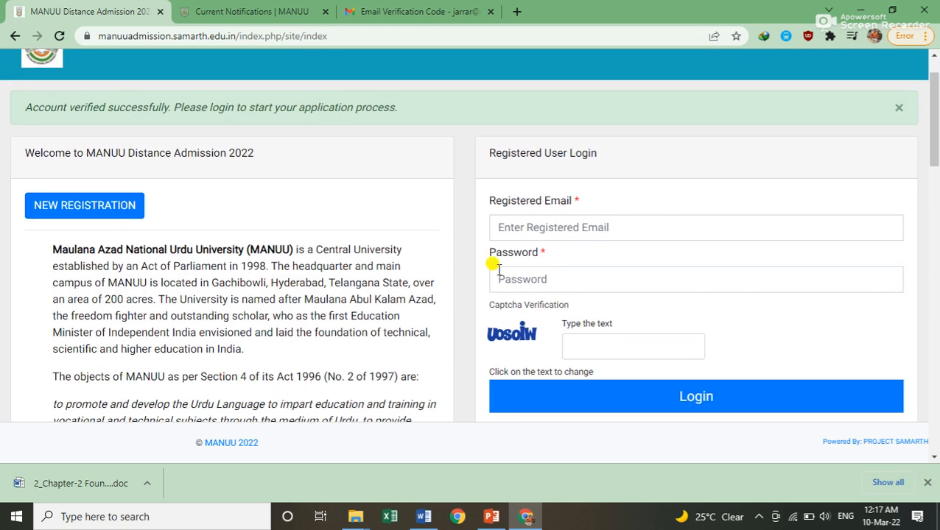
left_click(536, 231)
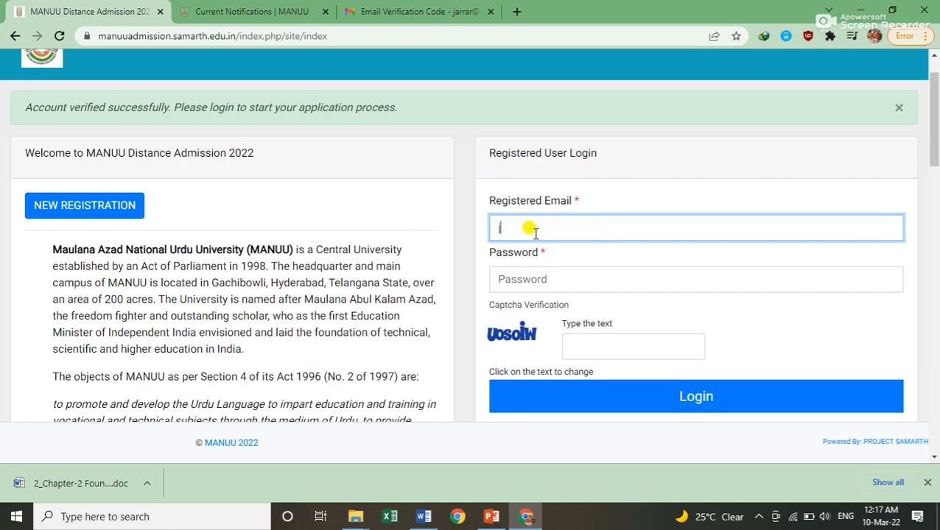
key("Tab")
type("••••••")
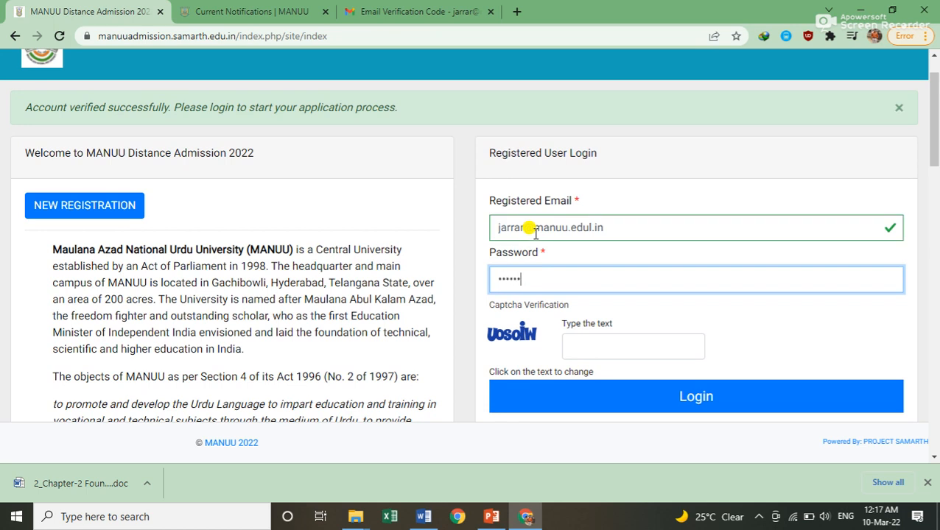
type("••")
key("Tab")
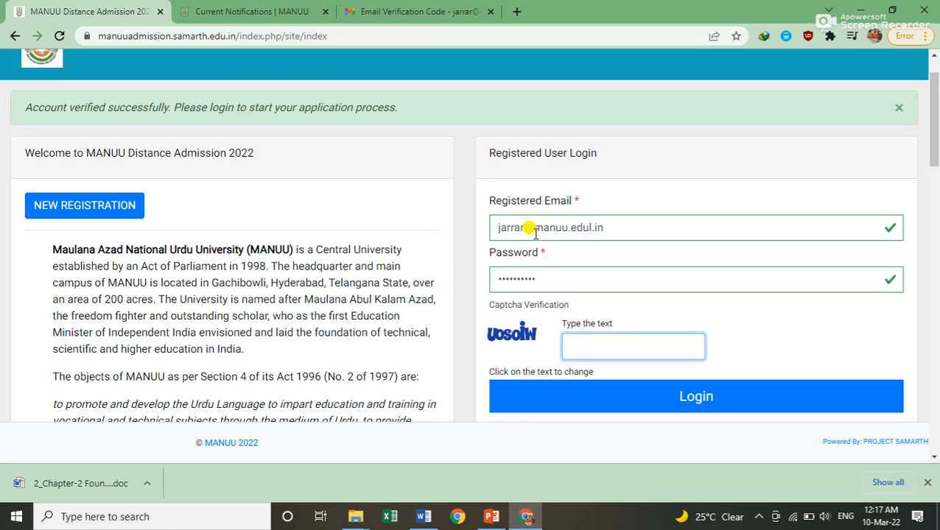
type("uosoiw")
key("Tab")
scroll(707, 328, "down", 1)
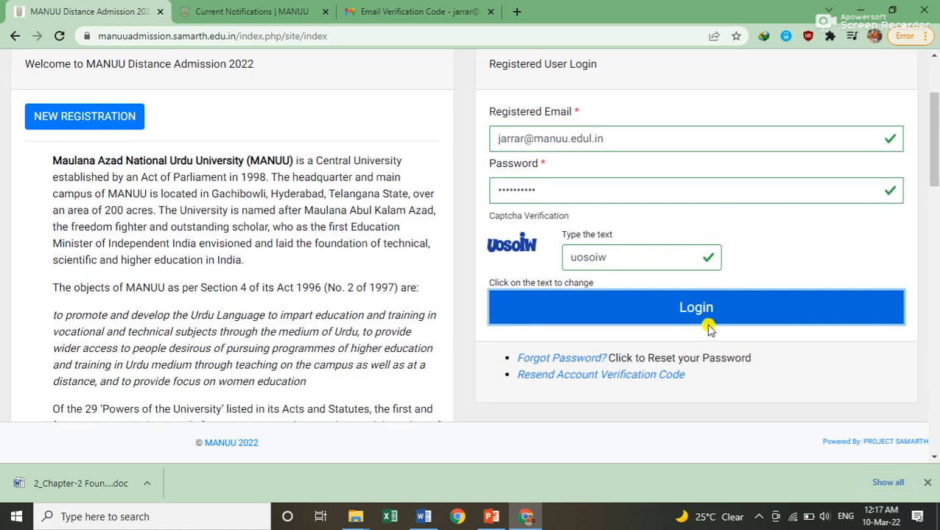
left_click(685, 308)
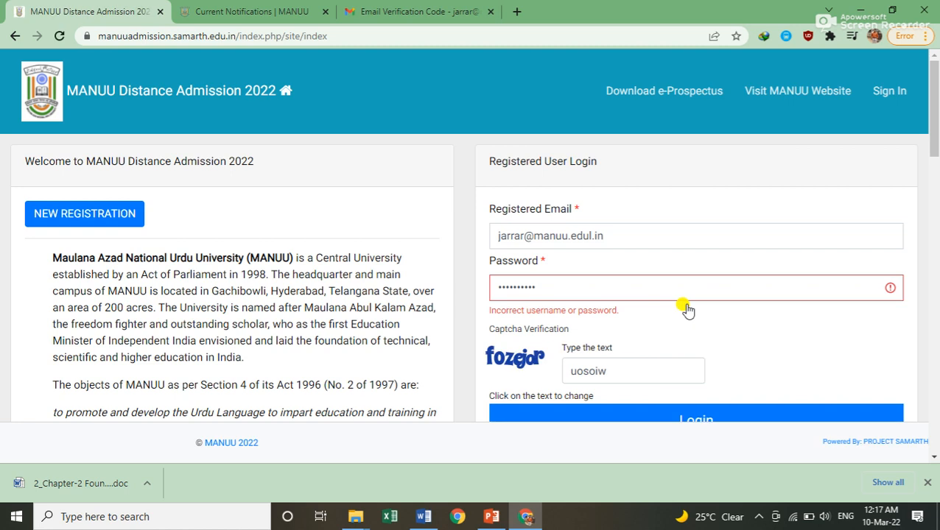
Correct the password and email, enter the new captcha, and log in to the applicant dashboard
left_click(559, 288)
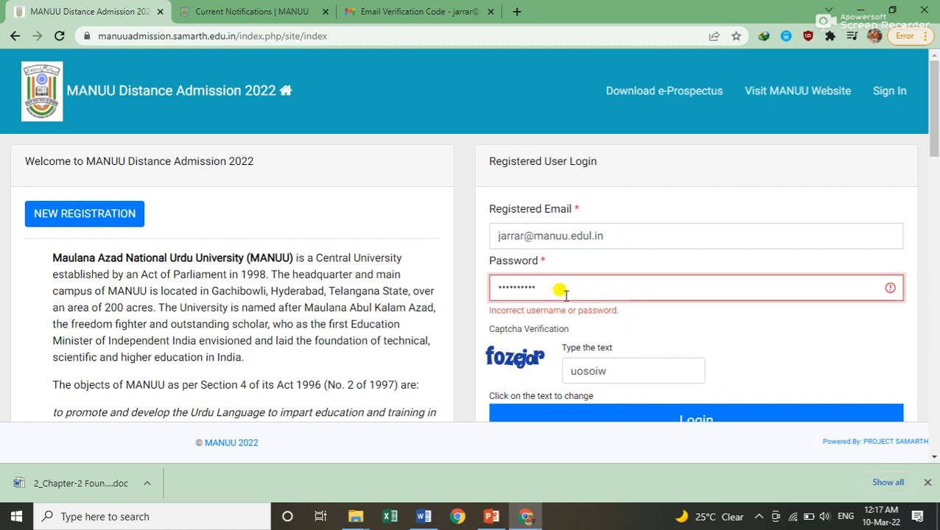
key("ctrl+a")
type("•")
scroll(573, 325, "down", 2)
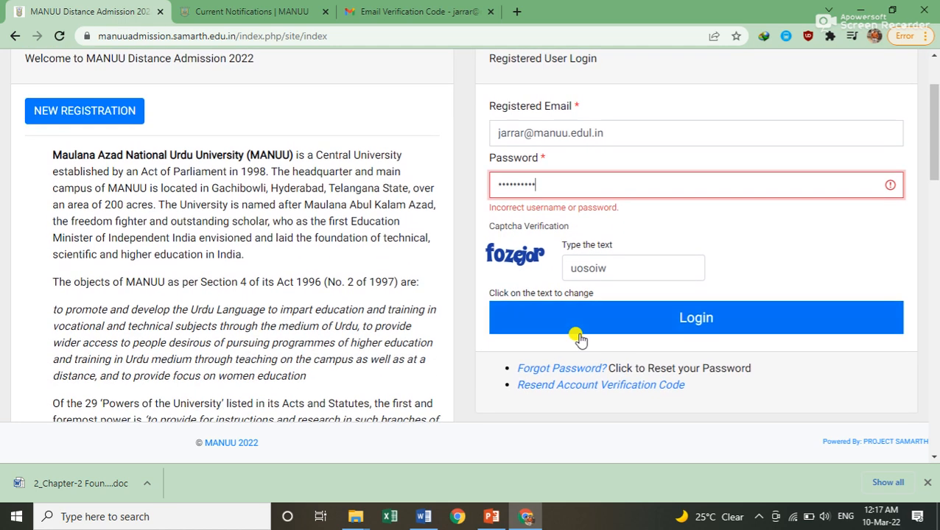
left_click(618, 268)
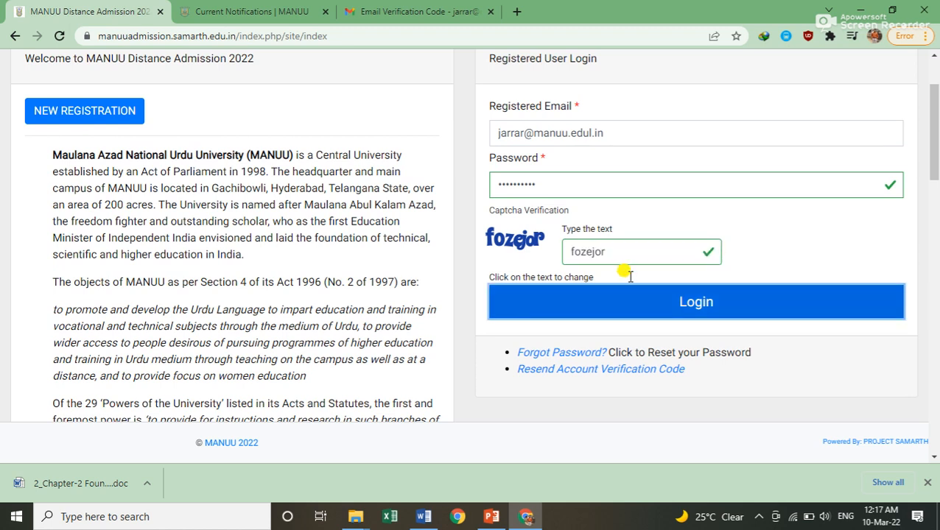
left_click(639, 309)
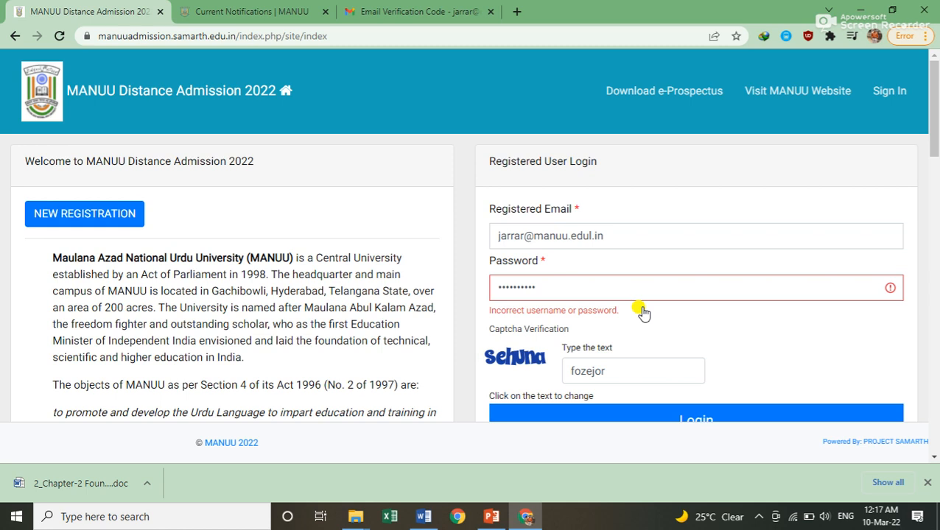
scroll(618, 328, "down", 1)
left_click(594, 345)
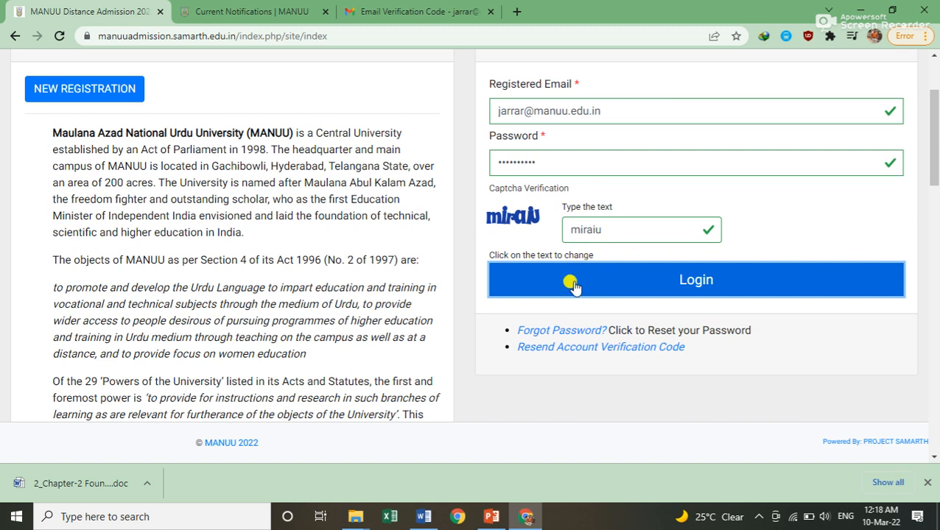
left_click(572, 286)
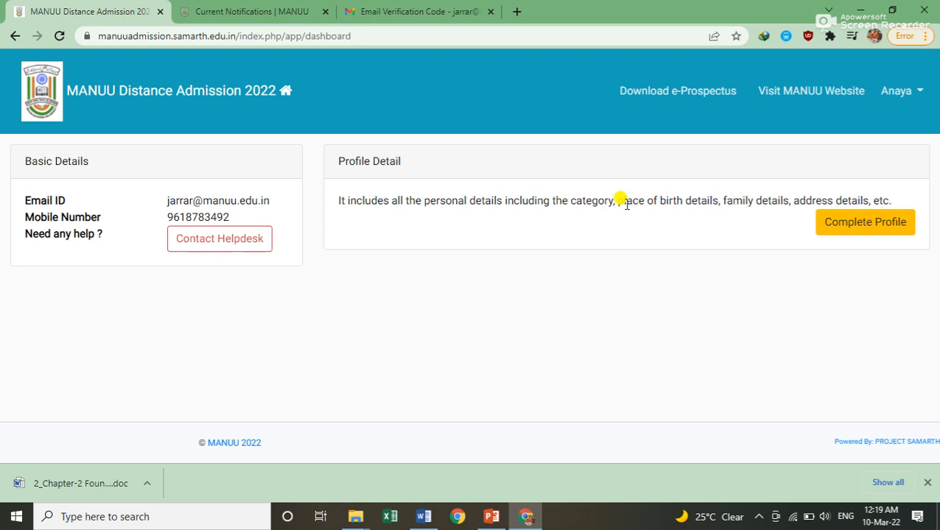
Open Complete Profile and acknowledge the Indian-citizens-only alert
left_click(850, 234)
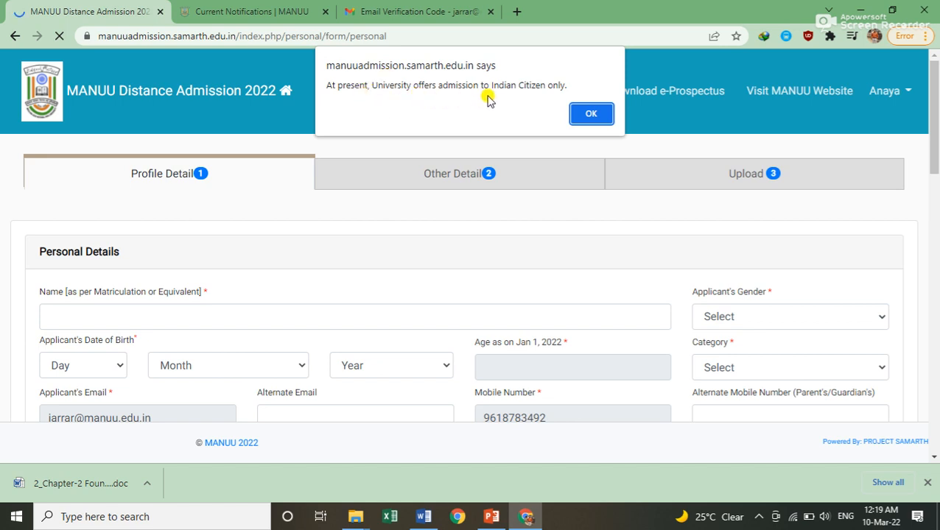
left_click(582, 110)
Set the applicant's category to OBC
scroll(154, 218, "down", 2)
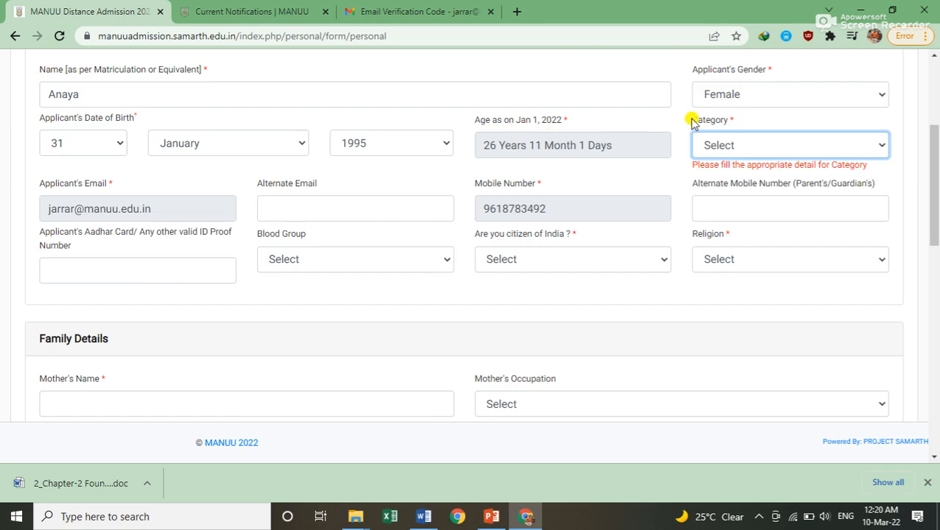
left_click(709, 144)
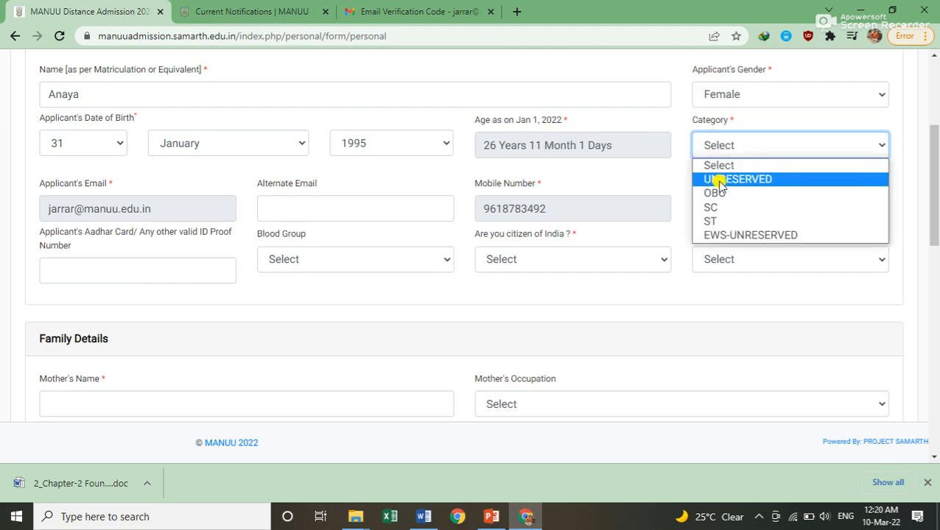
left_click(718, 180)
left_click(743, 148)
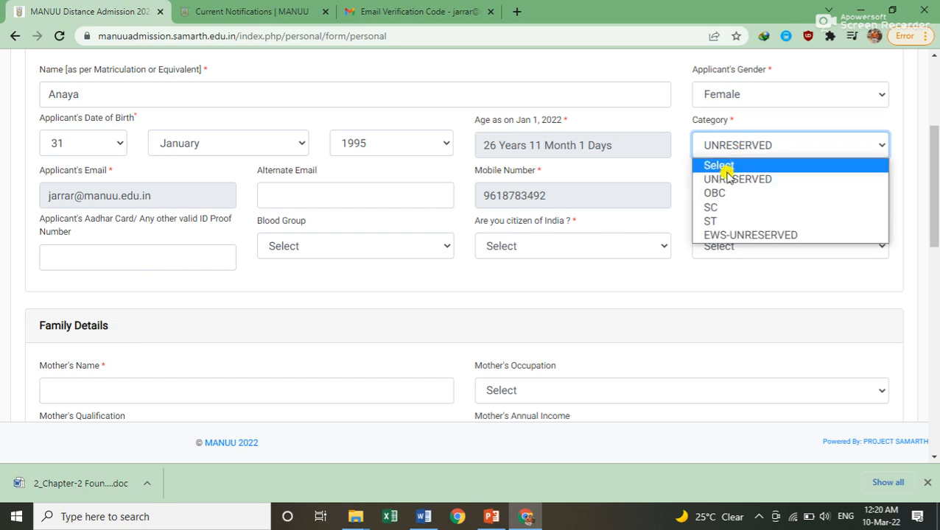
left_click(715, 193)
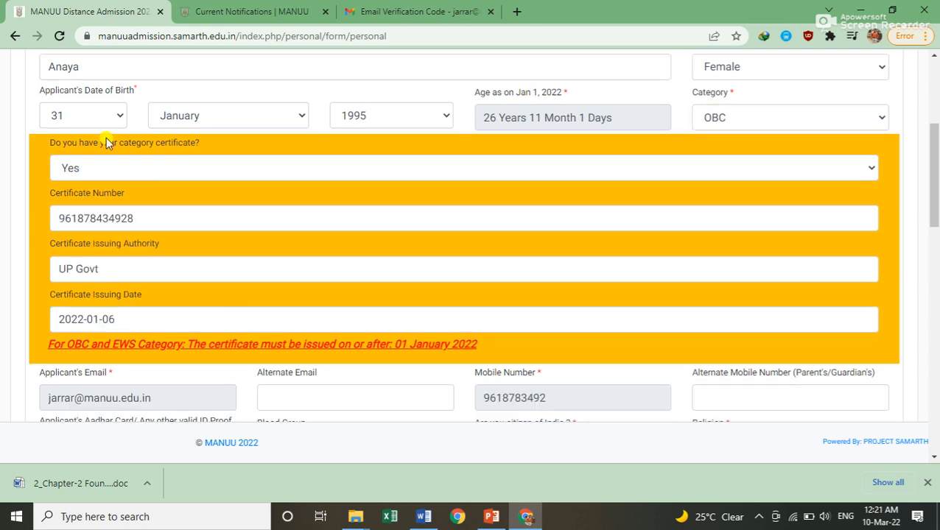
Answer Yes to having a category certificate, issued by UP Govt on 2022-01-06
left_click(96, 170)
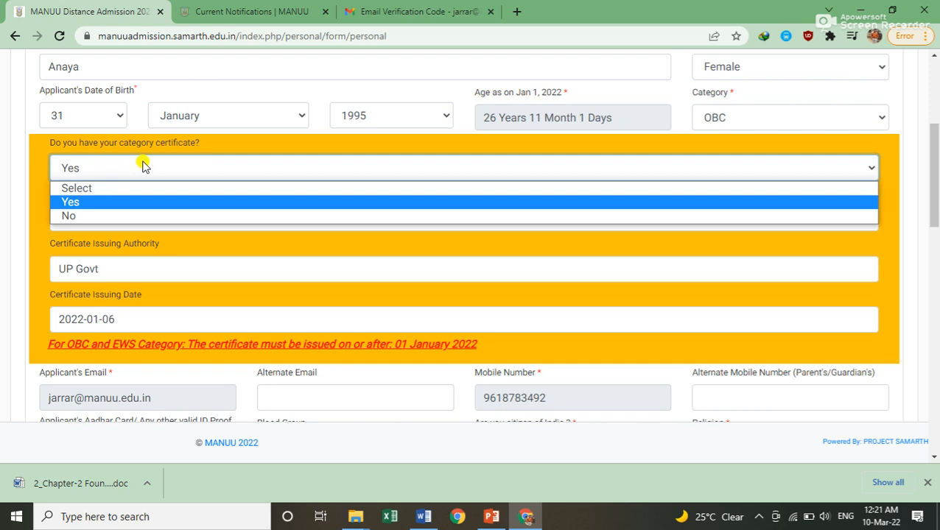
left_click(106, 175)
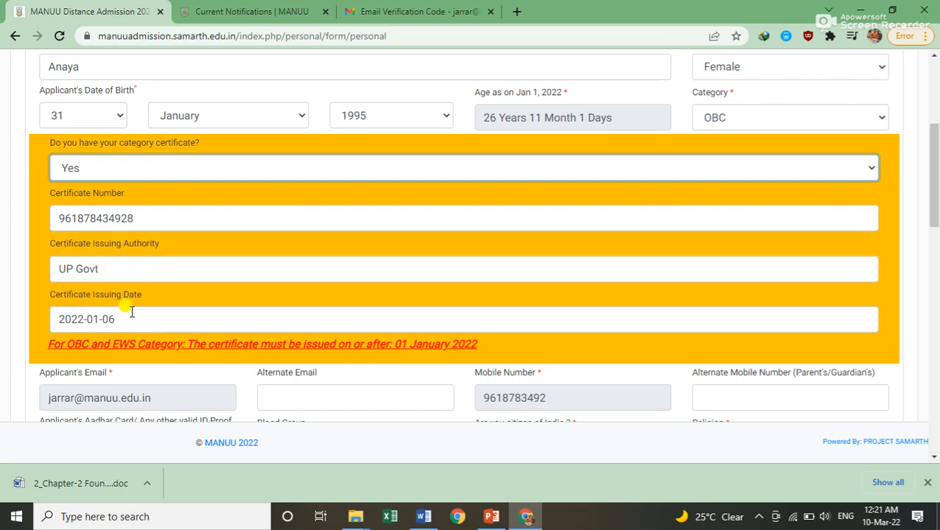
scroll(126, 310, "down", 1)
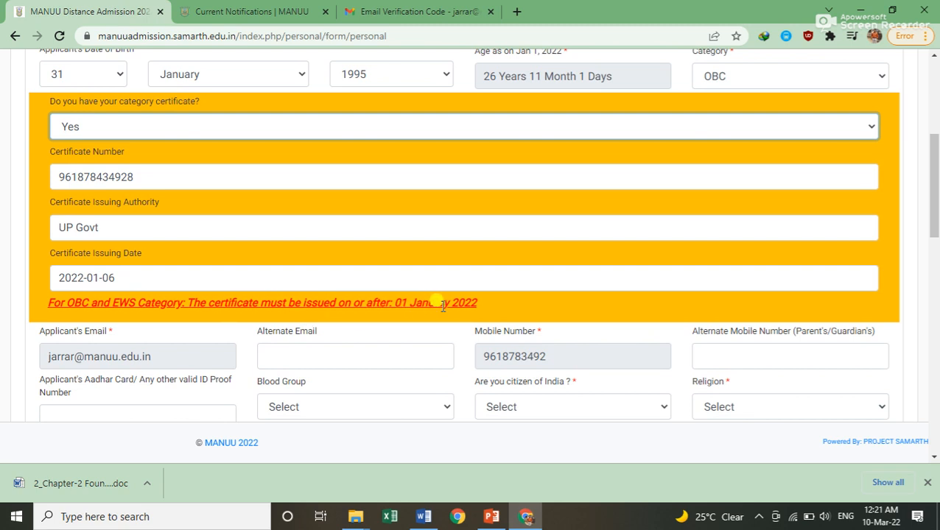
scroll(443, 307, "down", 1)
Mark the applicant as an Indian citizen and select Islam as the religion
left_click(327, 317)
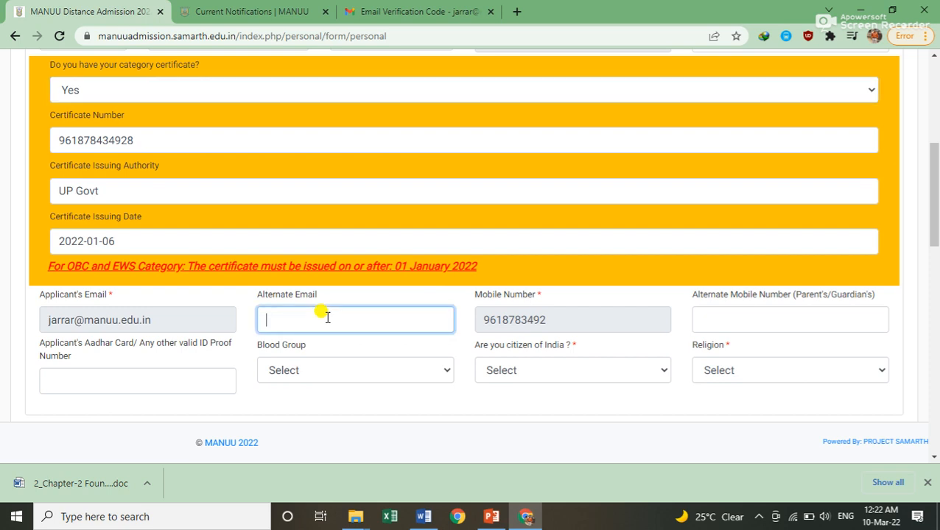
scroll(361, 312, "down", 1)
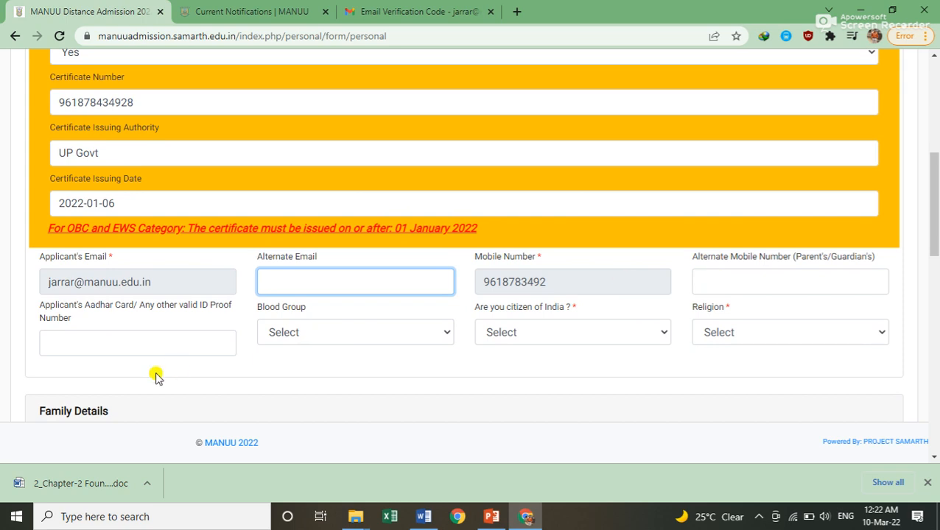
left_click(297, 338)
left_click(297, 338)
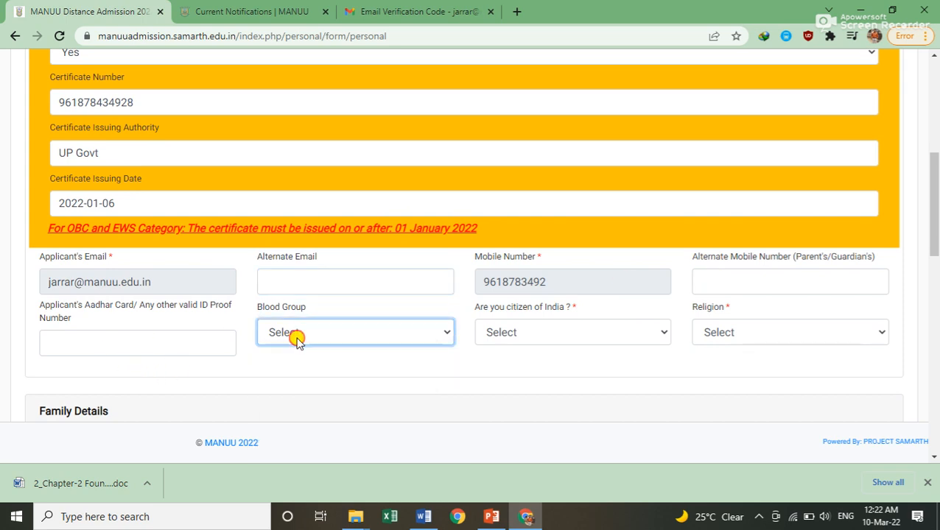
left_click(489, 338)
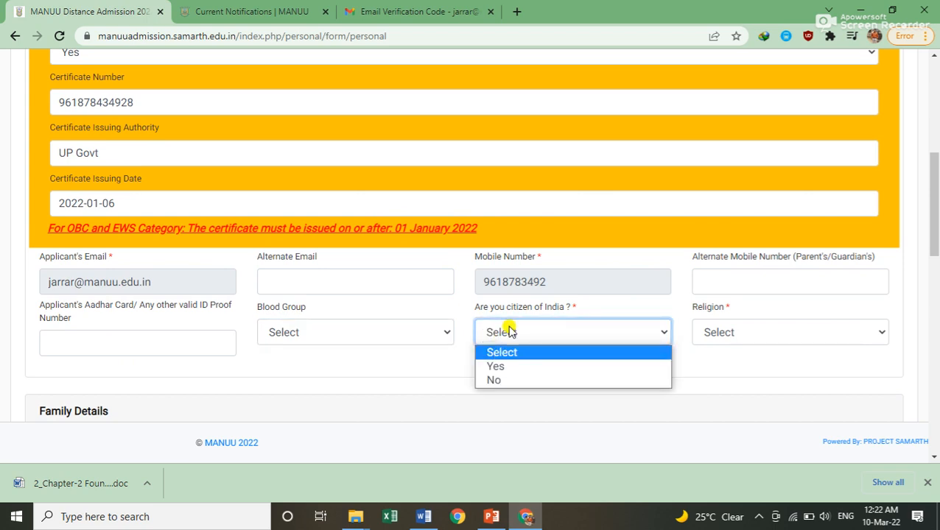
left_click(516, 364)
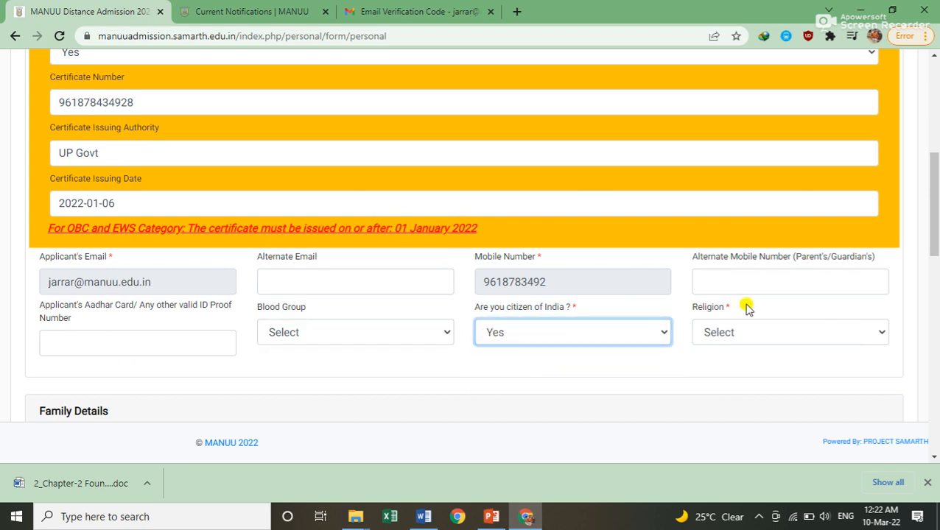
left_click(752, 337)
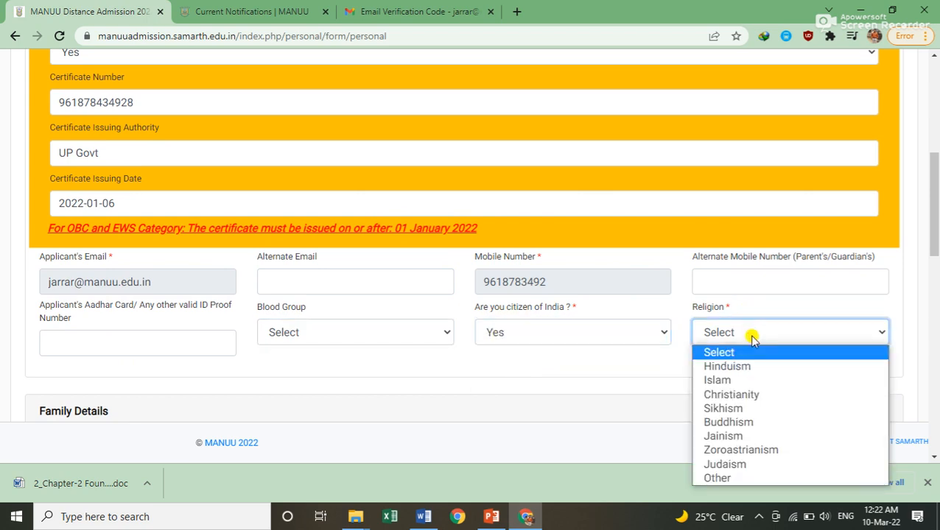
left_click(728, 380)
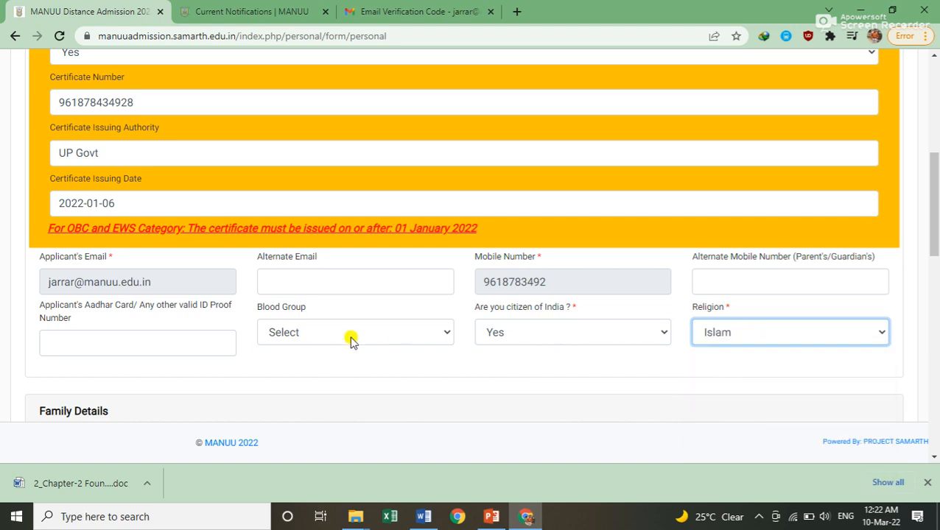
scroll(346, 333, "down", 3)
left_click(87, 242)
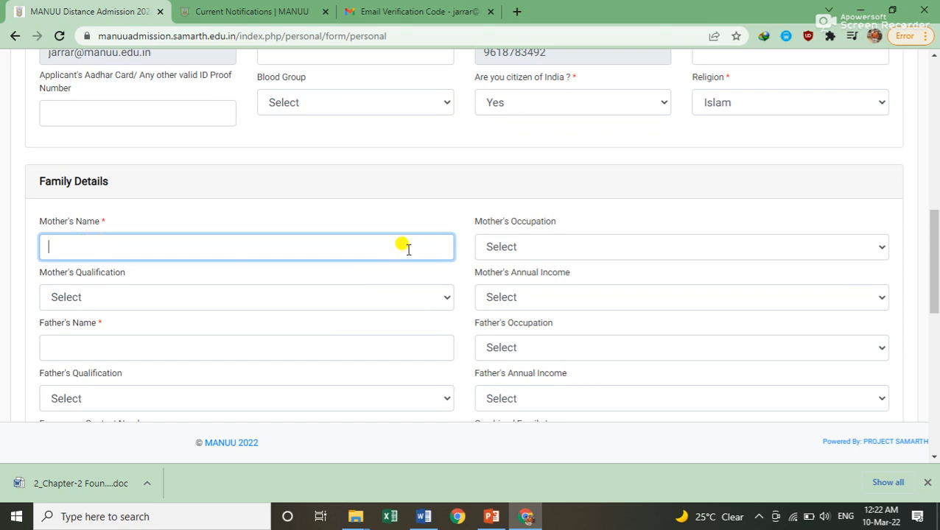
Enter the emergency contact number in the family details section
scroll(404, 246, "down", 1)
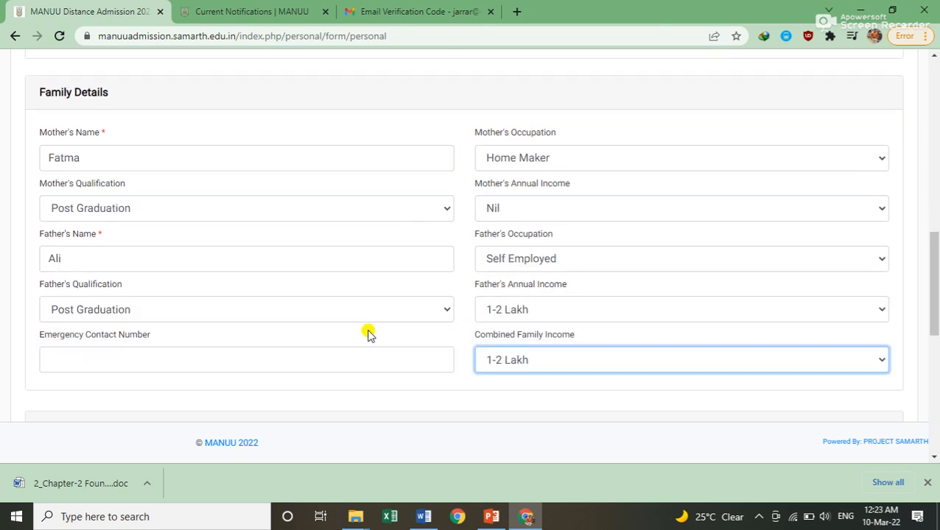
scroll(317, 331, "down", 1)
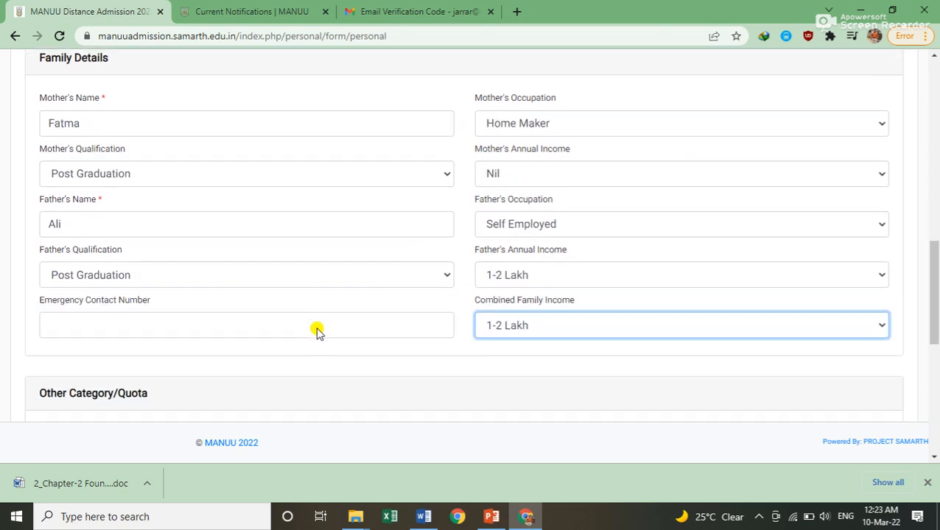
left_click(68, 306)
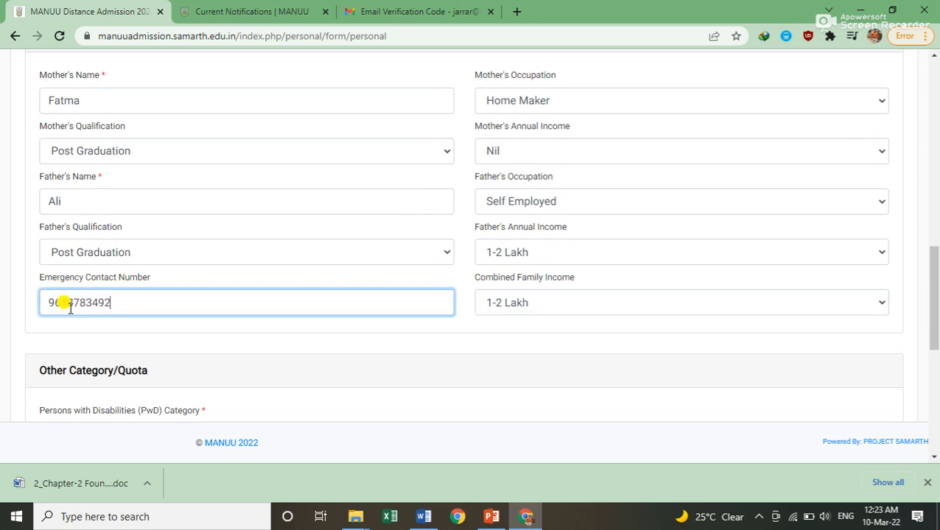
scroll(74, 309, "down", 3)
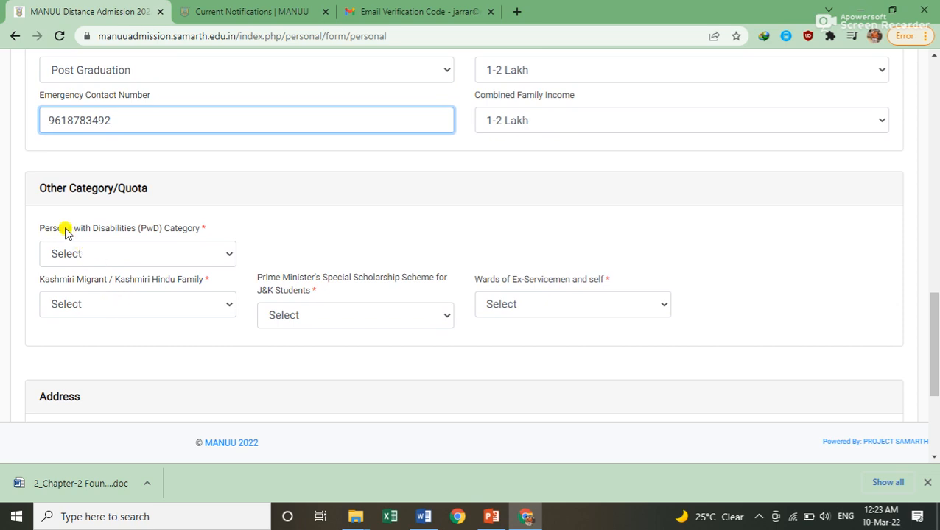
scroll(104, 197, "down", 1)
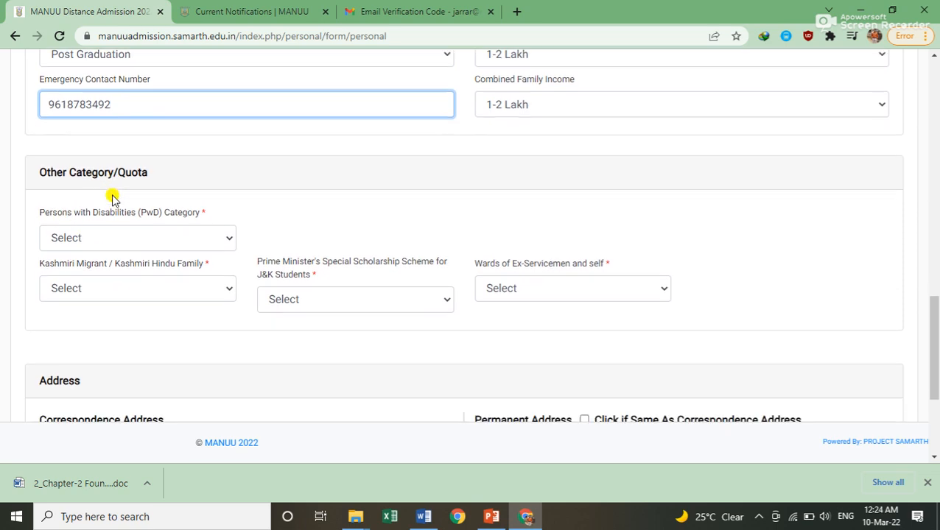
scroll(125, 191, "down", 1)
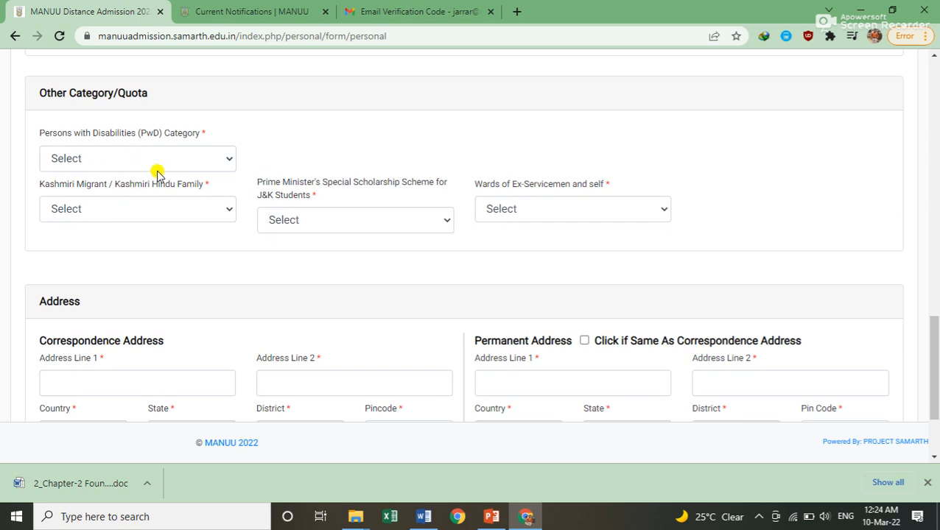
Set PwD, Kashmiri Migrant, J&K scholarship and Ex-Servicemen wards quotas to Not Applicable
left_click(150, 166)
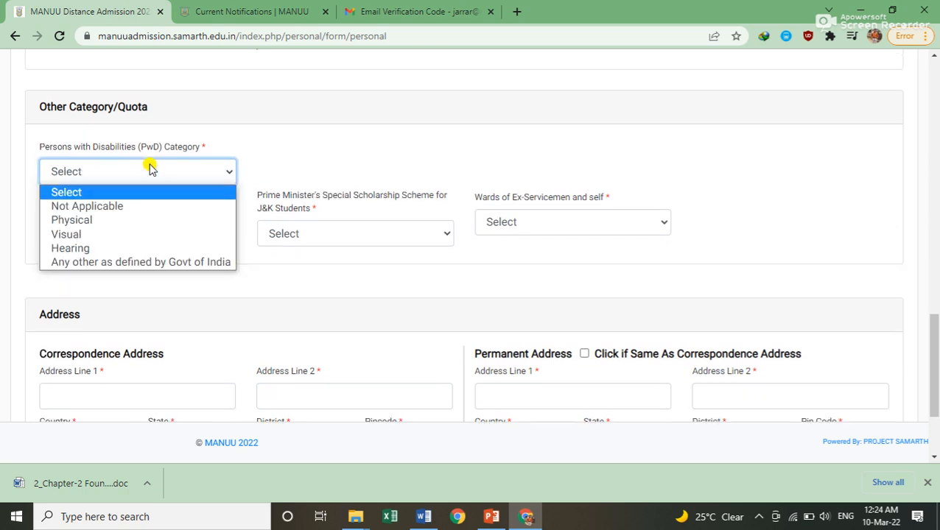
left_click(116, 208)
left_click(130, 220)
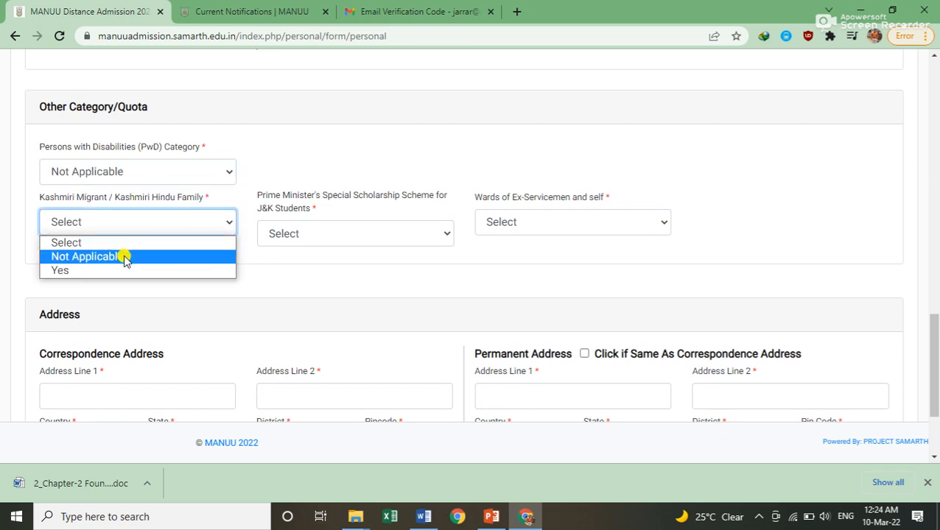
left_click(123, 257)
left_click(326, 232)
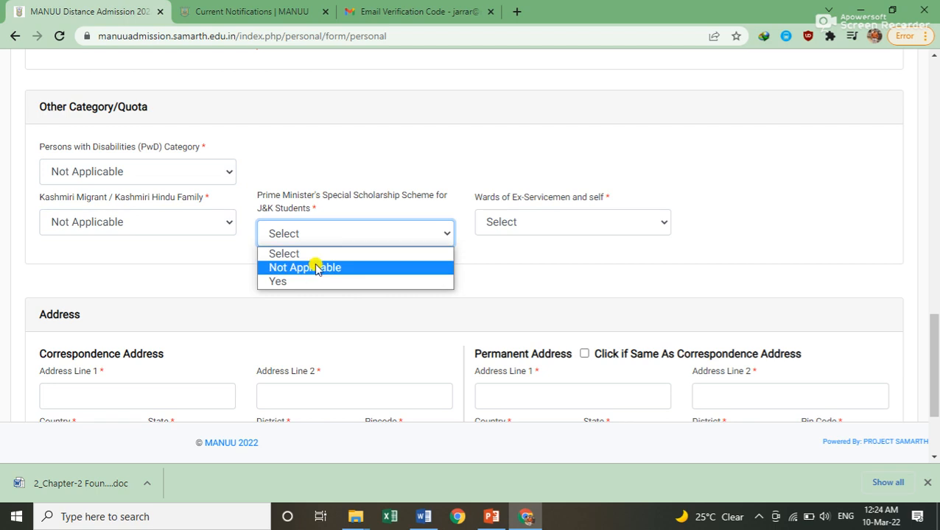
left_click(315, 267)
left_click(563, 221)
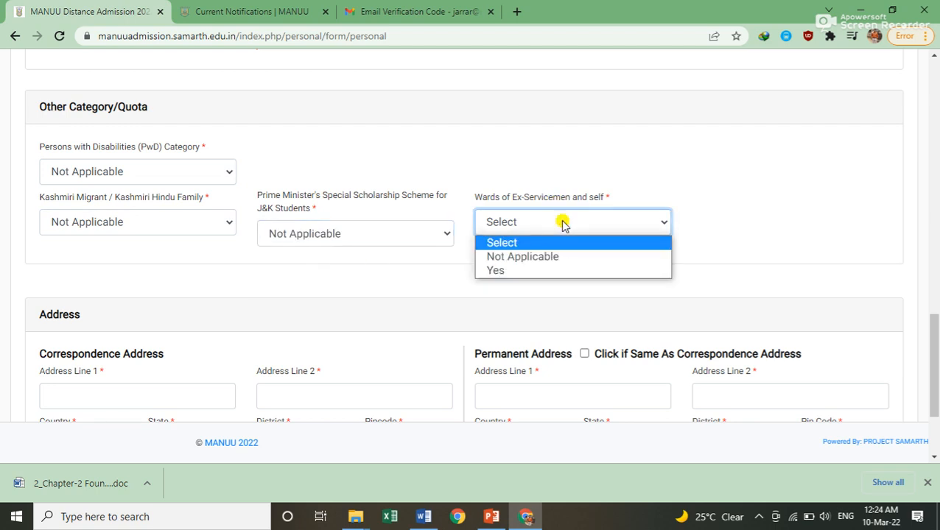
left_click(521, 257)
scroll(411, 237, "down", 2)
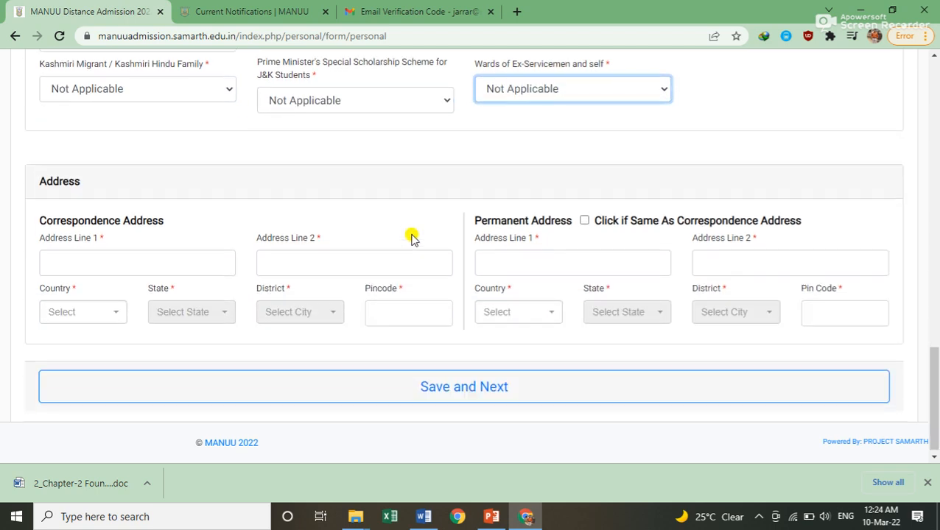
left_click(107, 257)
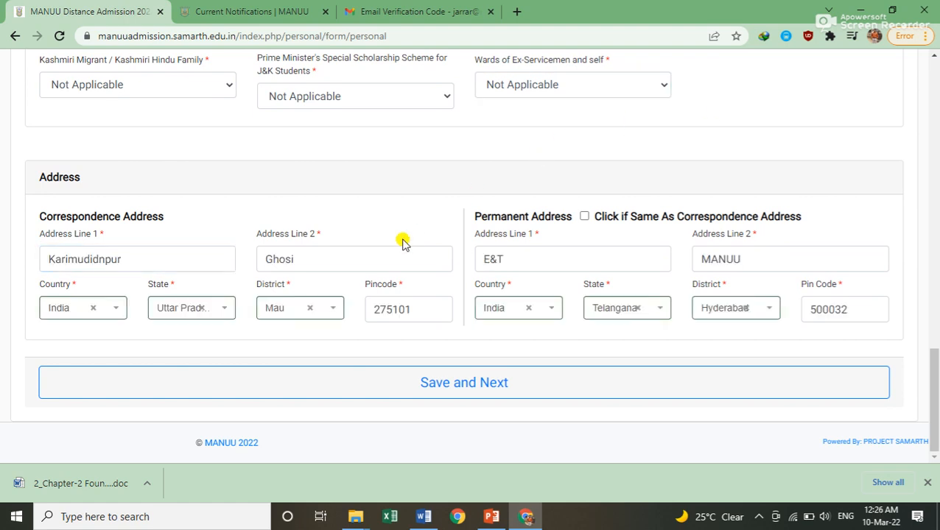
After the duplicate-number error, append 1 to the guardian's mobile number and save again
left_click(455, 383)
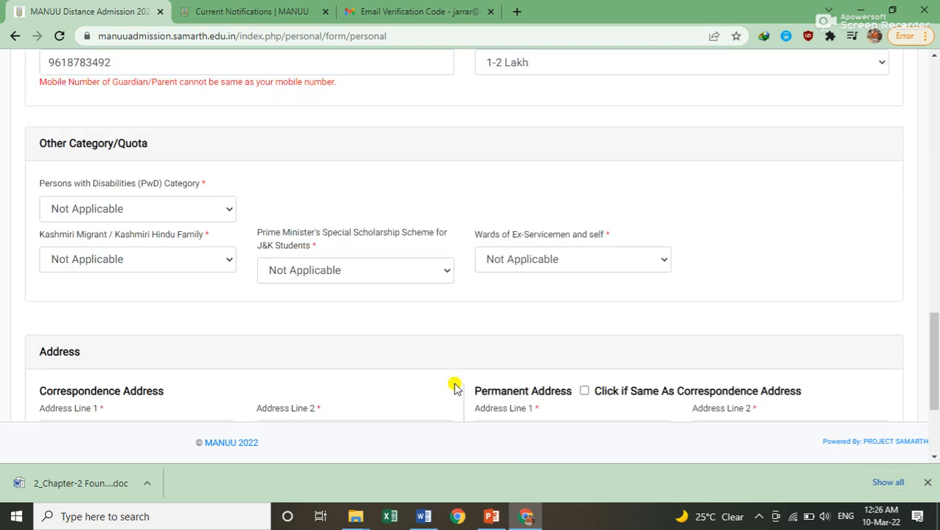
left_click(124, 61)
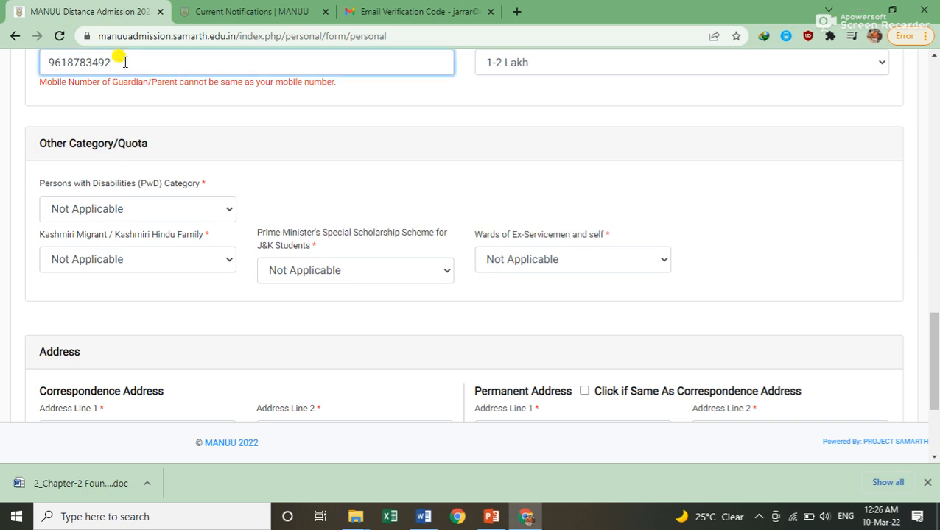
type("1")
scroll(198, 116, "down", 3)
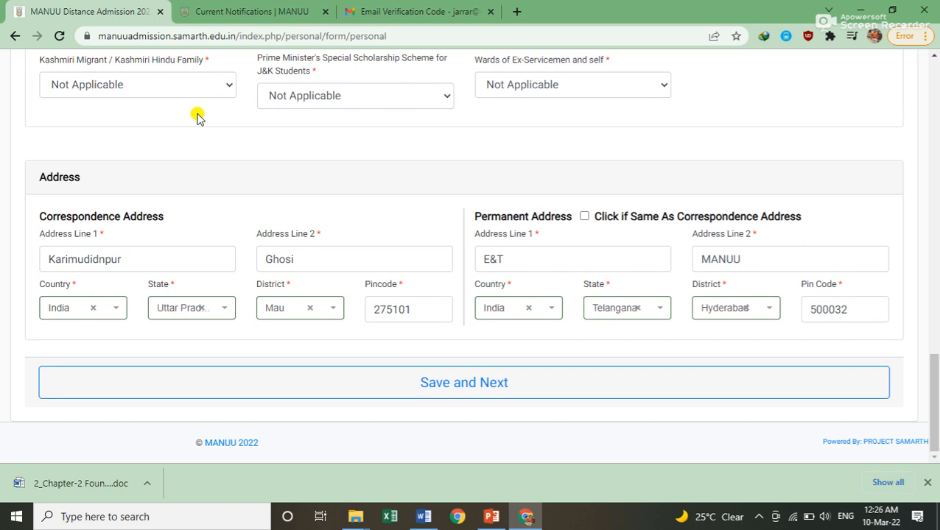
left_click(480, 383)
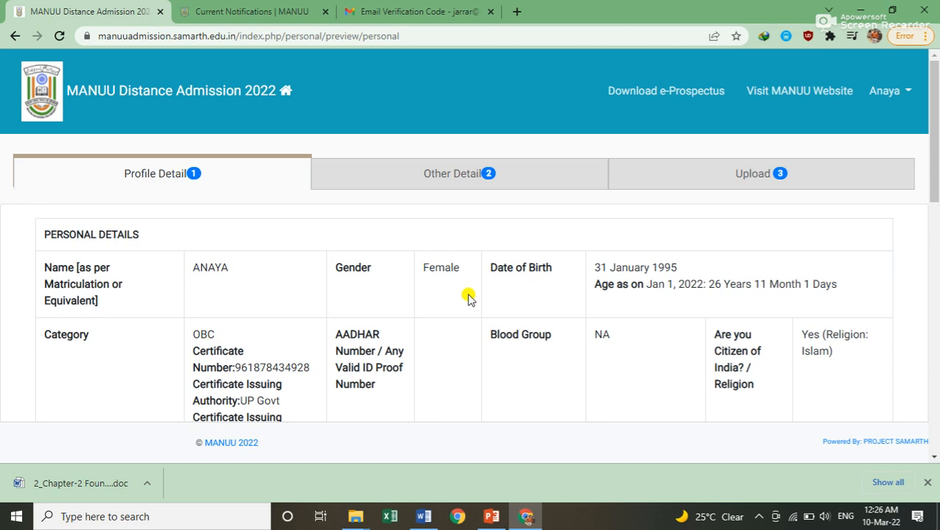
Scroll through the saved profile preview and continue to the Other Details form
scroll(469, 297, "down", 10)
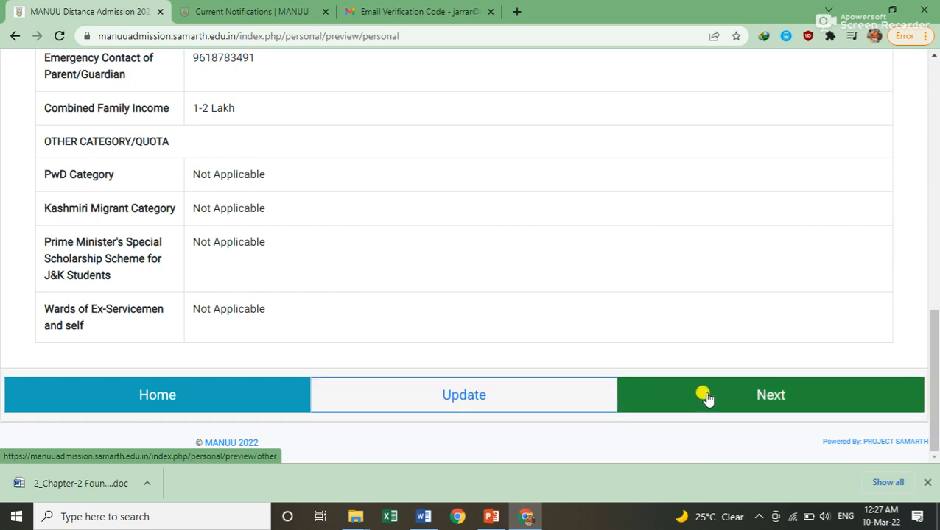
left_click(684, 394)
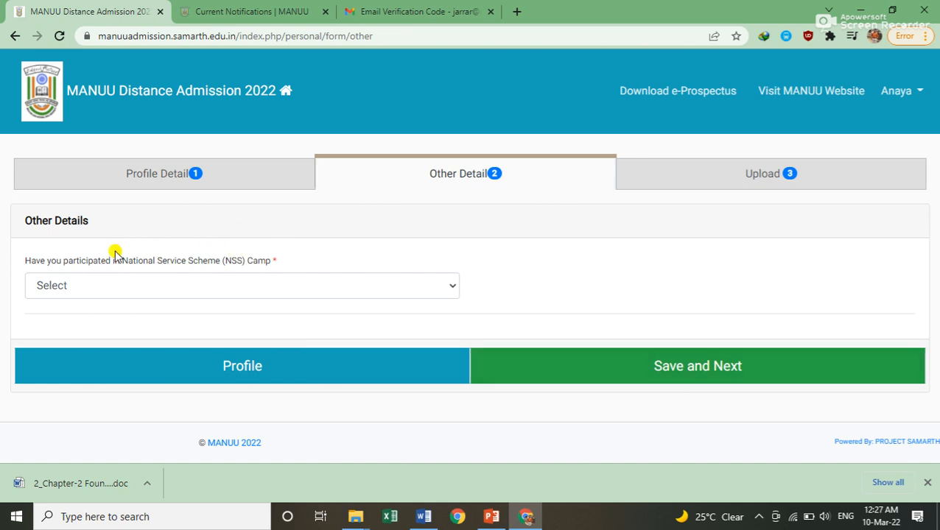
Answer No for NSS Camp participation, save the Other Details and continue to uploads
left_click(163, 294)
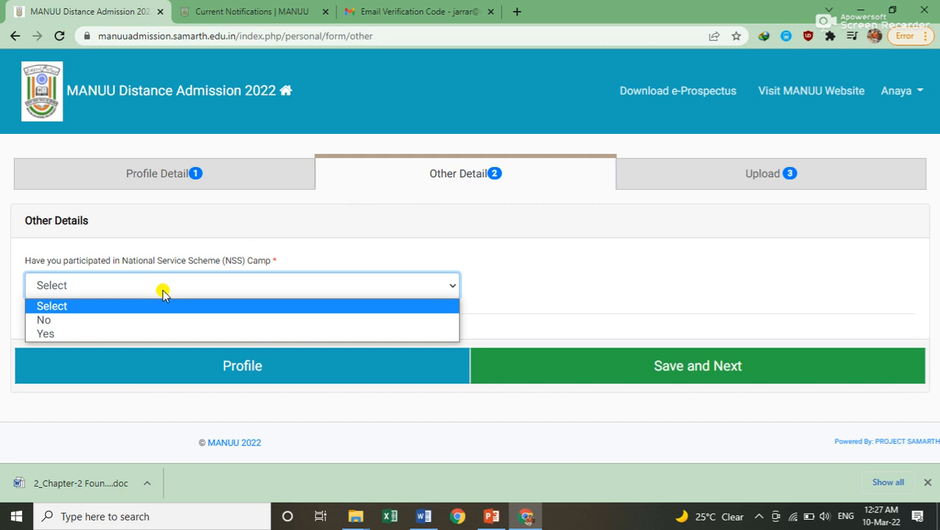
left_click(122, 321)
left_click(119, 284)
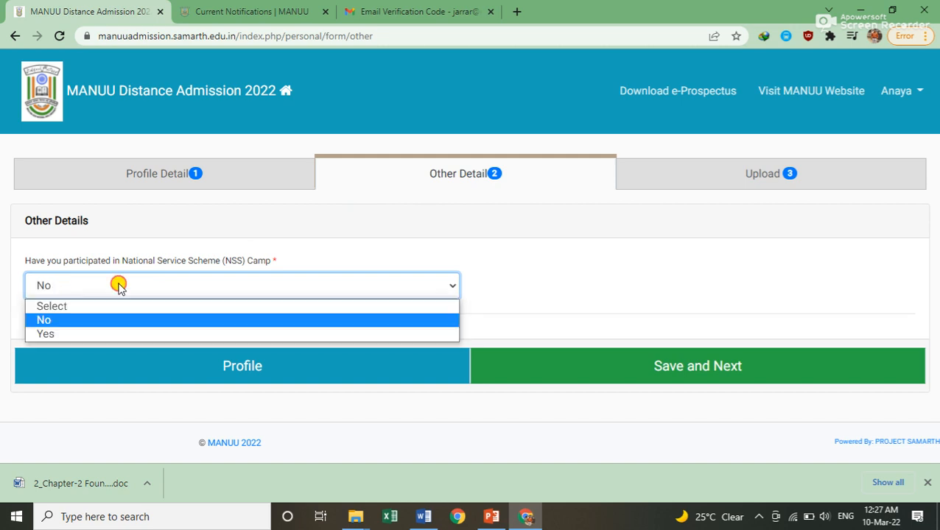
left_click(84, 335)
left_click(405, 283)
left_click(239, 319)
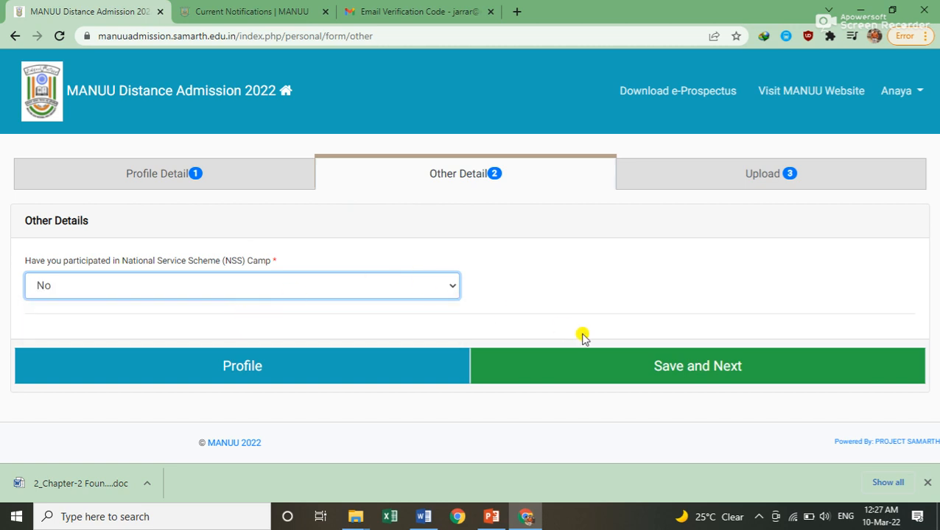
left_click(602, 372)
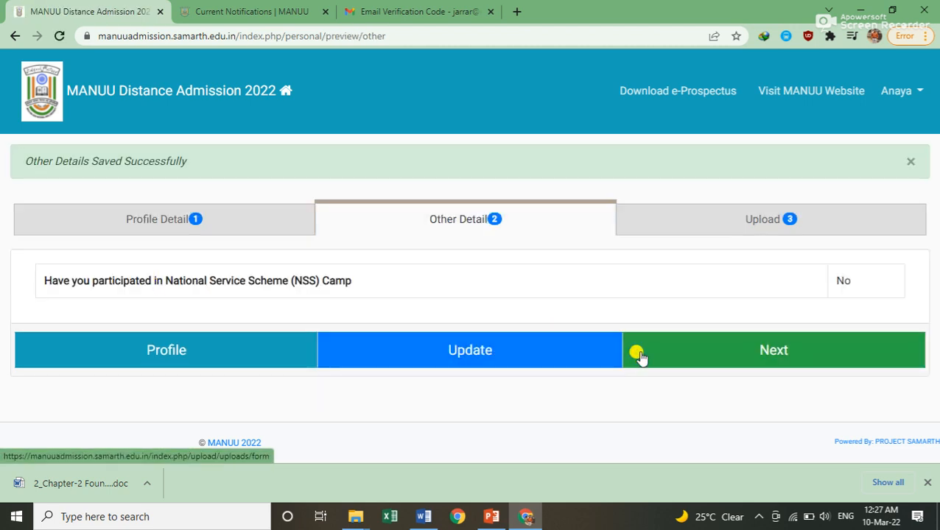
left_click(722, 356)
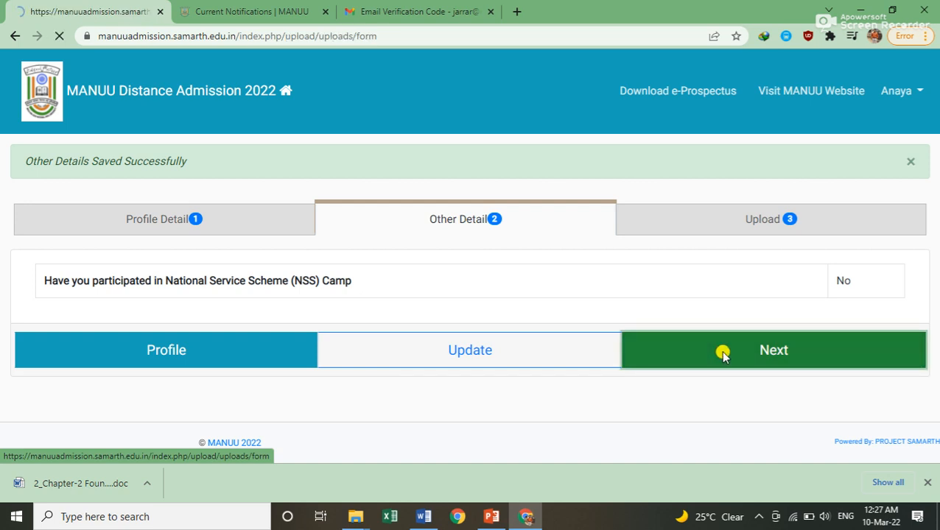
scroll(315, 304, "down", 2)
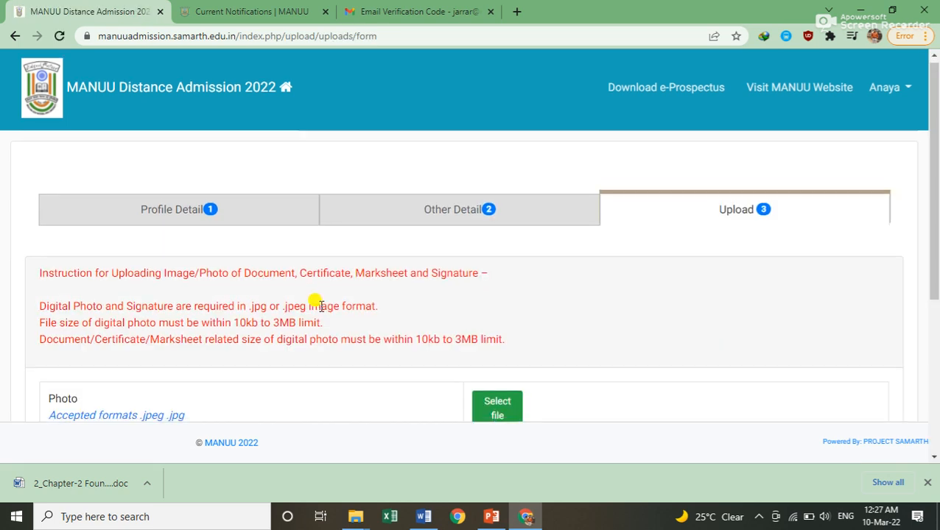
scroll(321, 310, "up", 1)
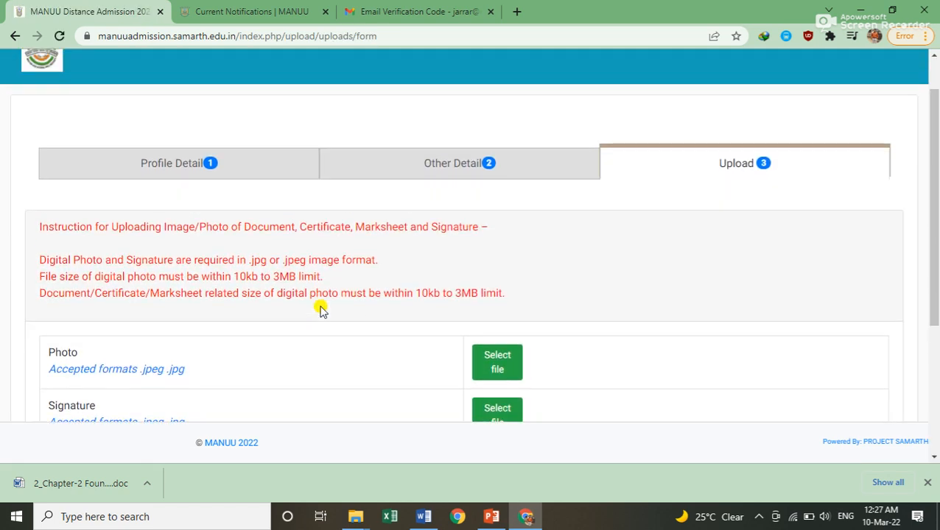
scroll(321, 308, "down", 3)
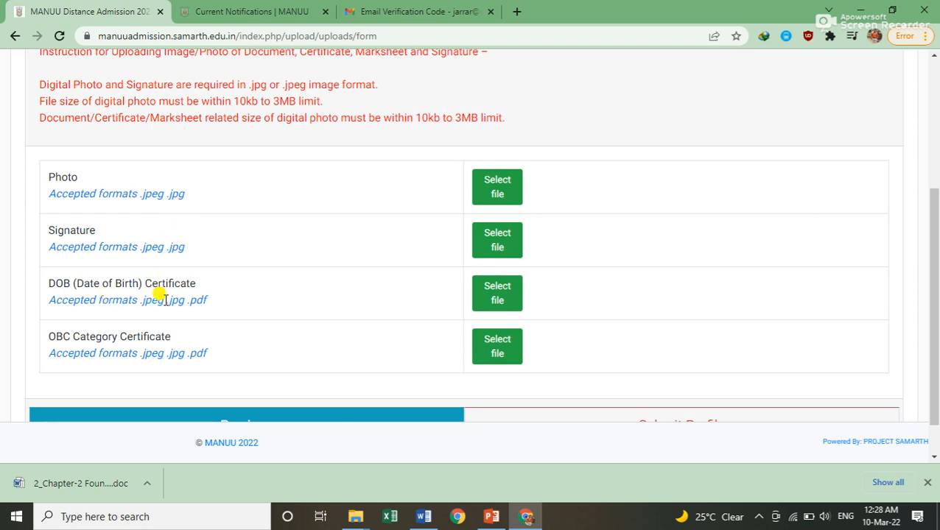
scroll(195, 346, "down", 2)
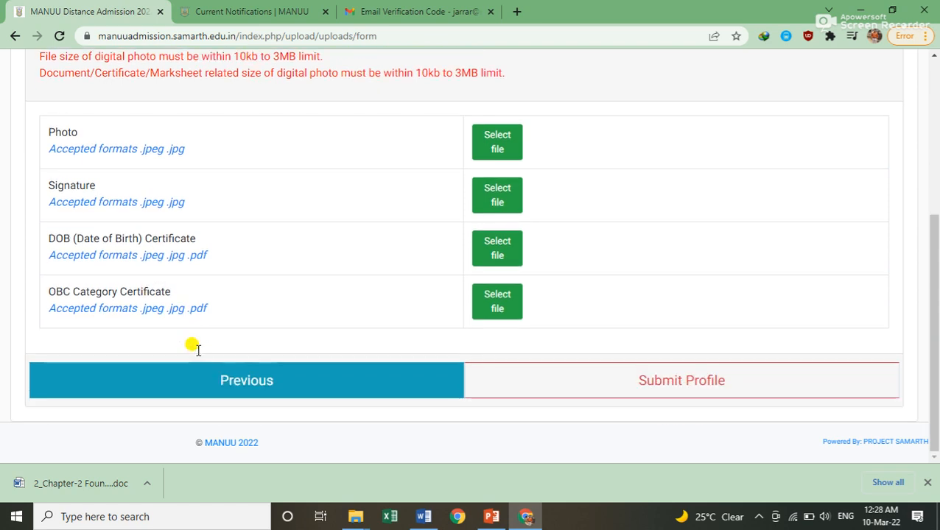
scroll(193, 343, "up", 3)
scroll(198, 354, "down", 1)
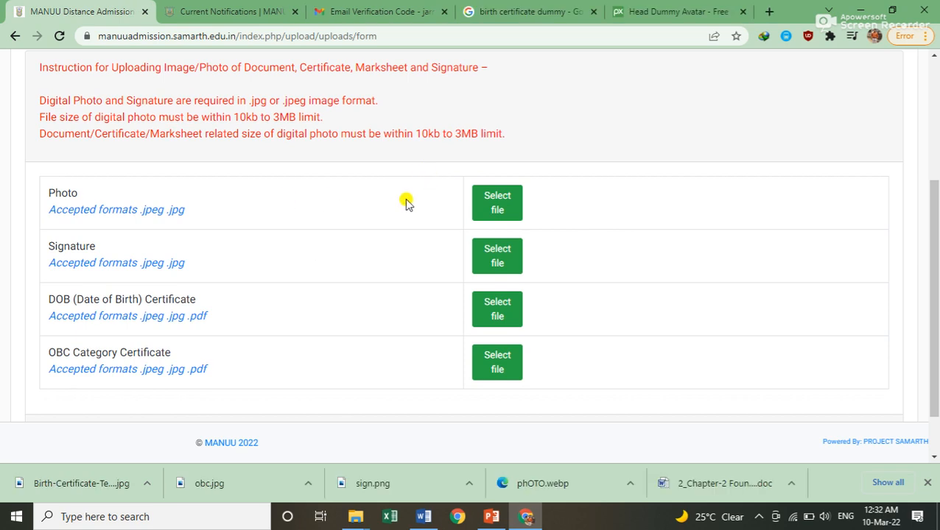
Upload the Photo image from the DDE Video folder as the applicant photo
left_click(503, 217)
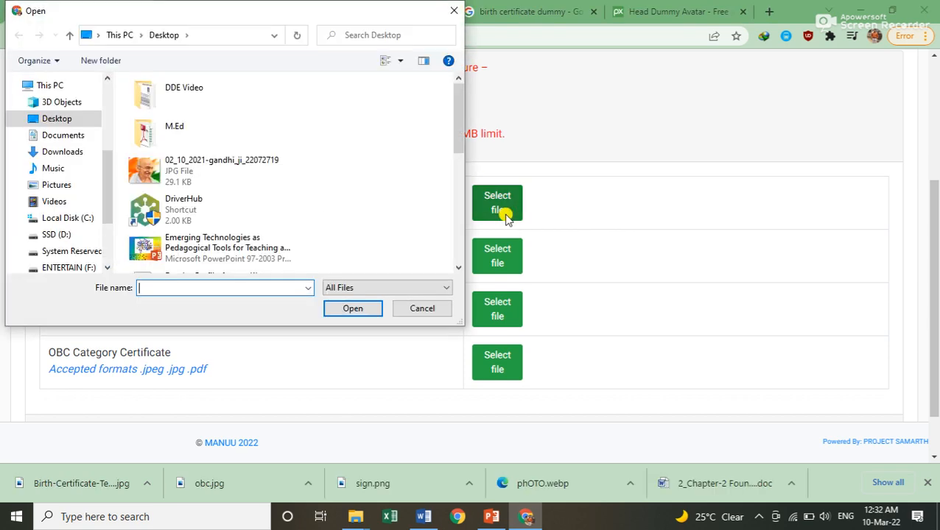
double_click(173, 94)
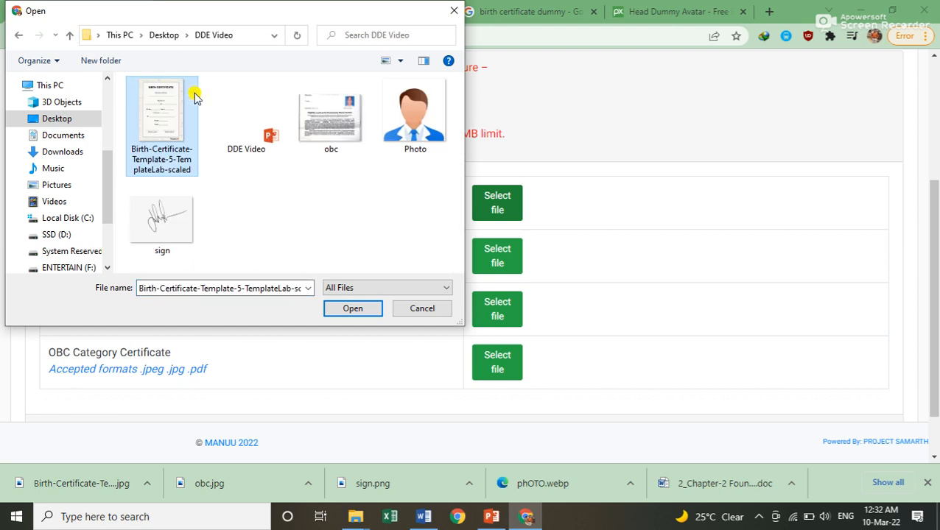
double_click(385, 112)
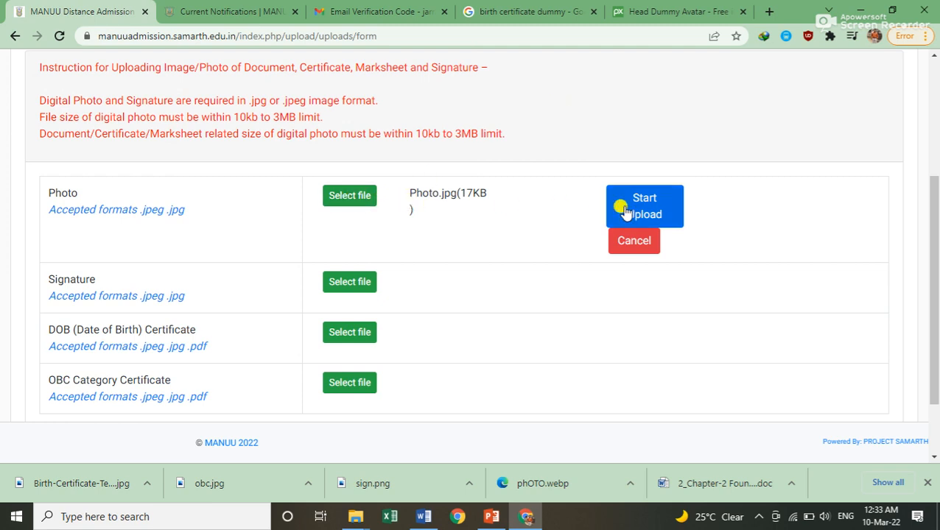
left_click(655, 212)
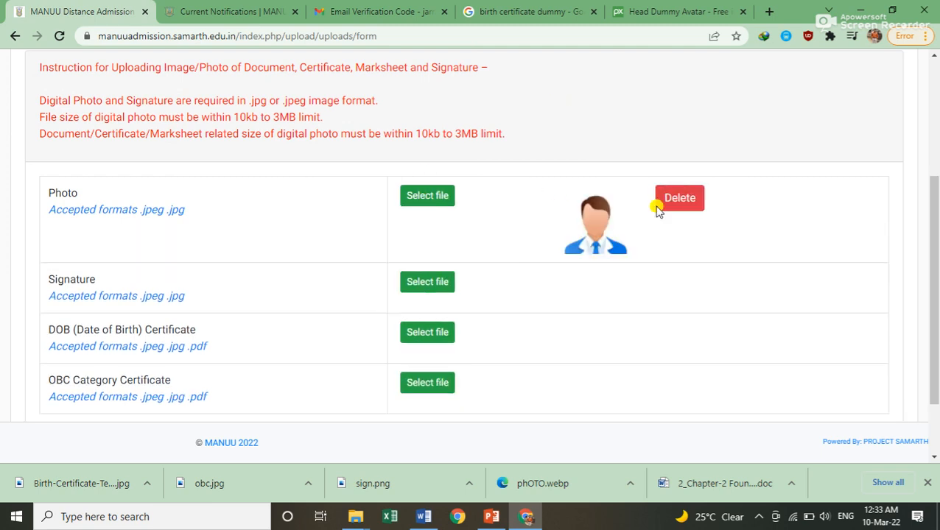
Upload the sign image as the applicant's signature
left_click(428, 282)
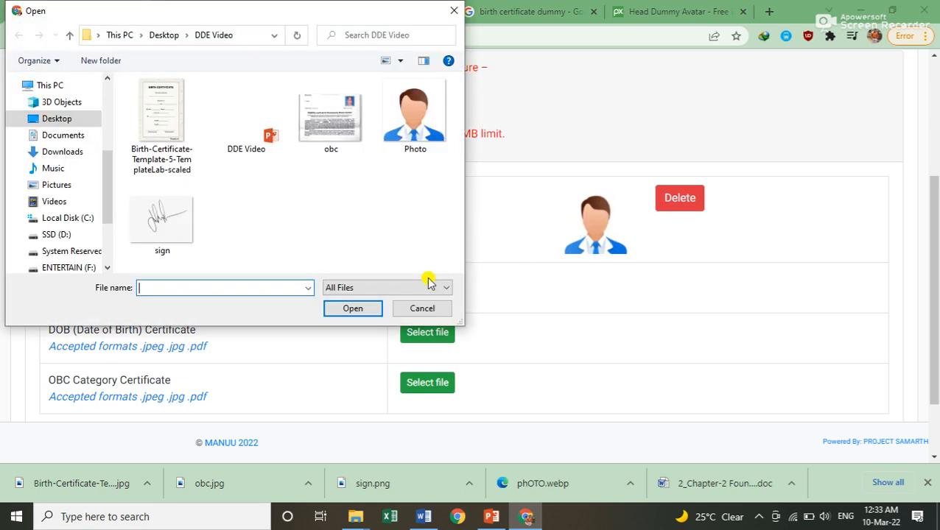
double_click(189, 204)
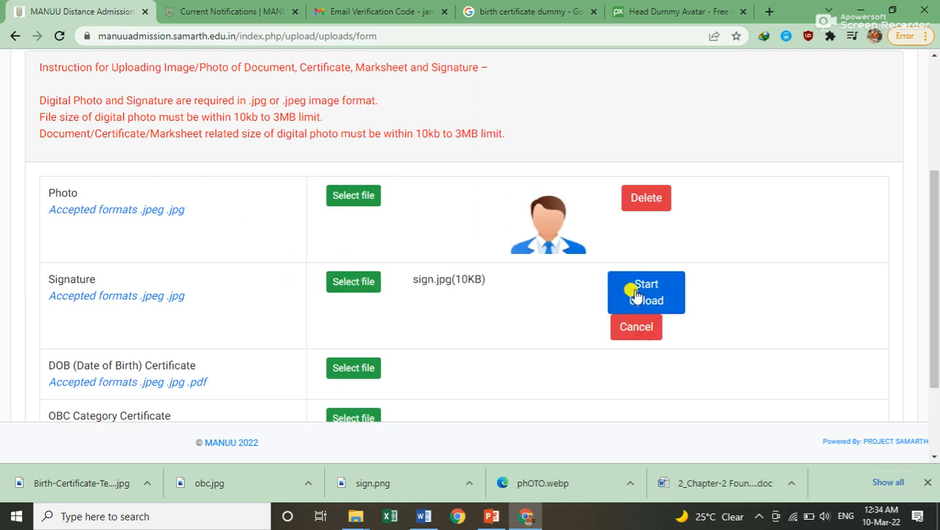
left_click(637, 295)
scroll(499, 299, "down", 2)
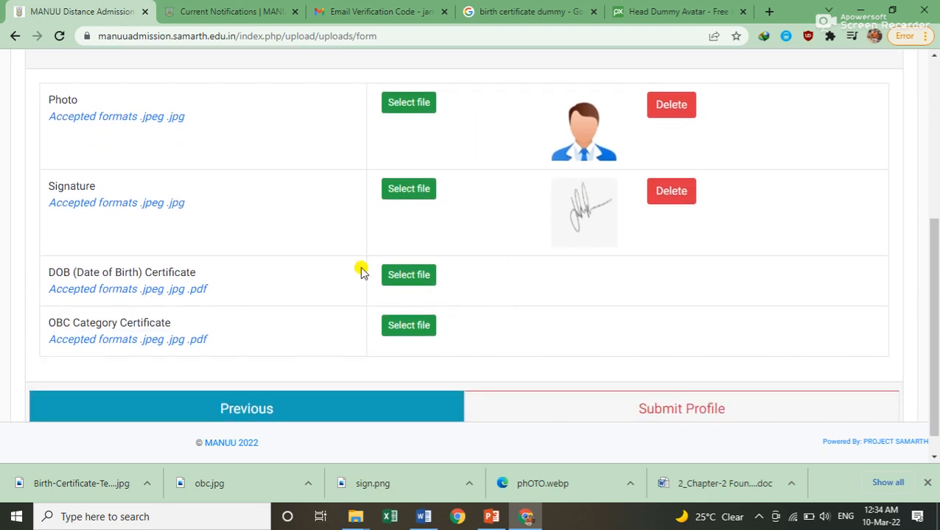
Upload the Birth-Certificate image as the DOB certificate
left_click(411, 279)
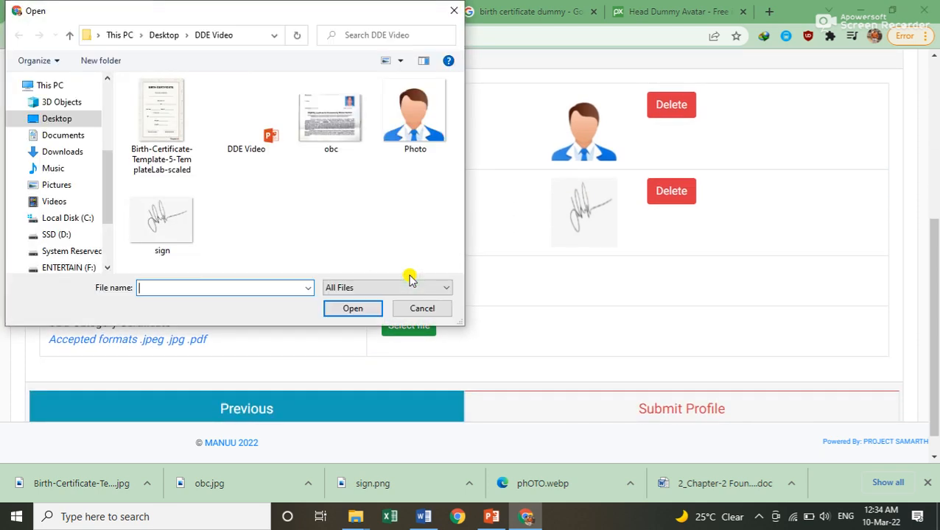
left_click(157, 129)
double_click(157, 129)
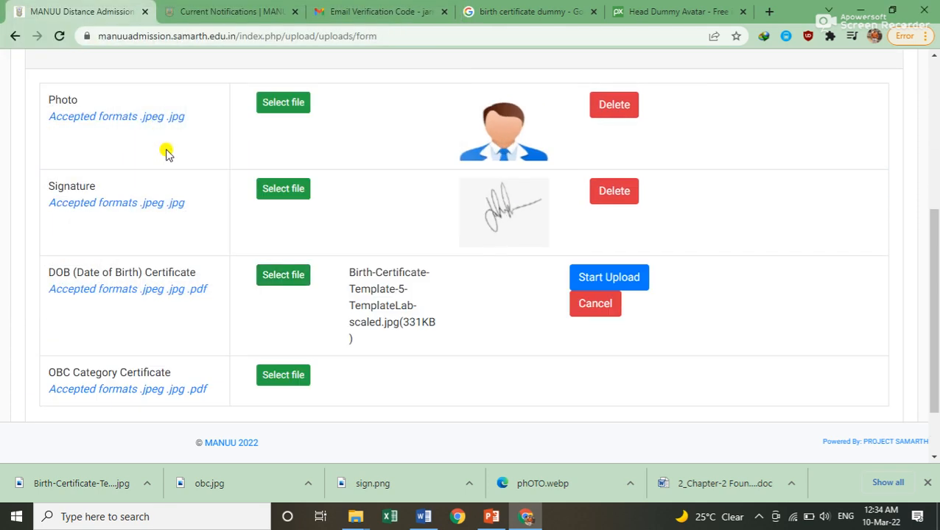
left_click(609, 278)
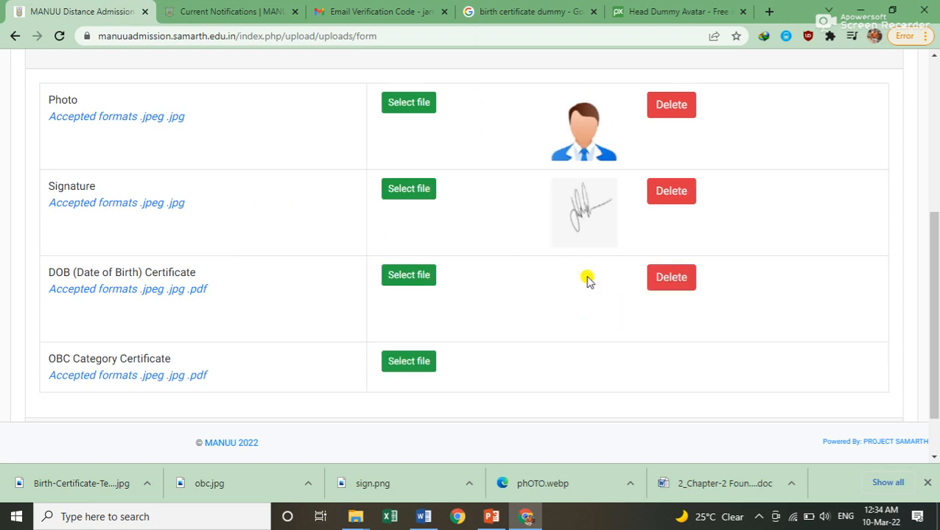
Upload the obc image as the OBC certificate
left_click(407, 361)
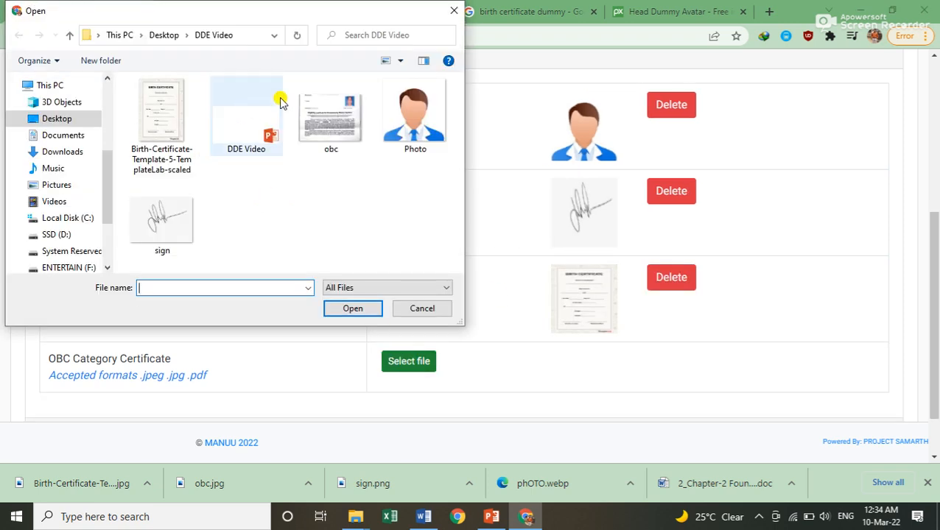
double_click(324, 111)
left_click(626, 356)
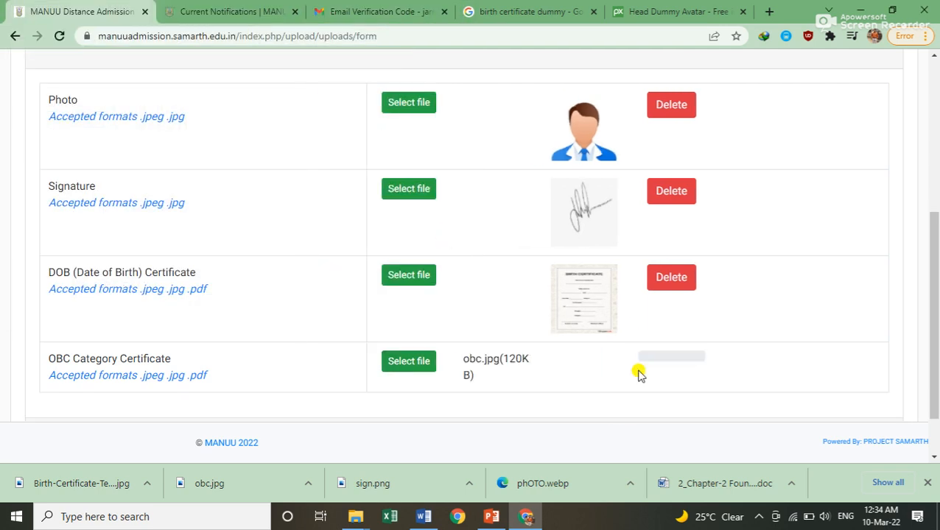
scroll(740, 321, "down", 2)
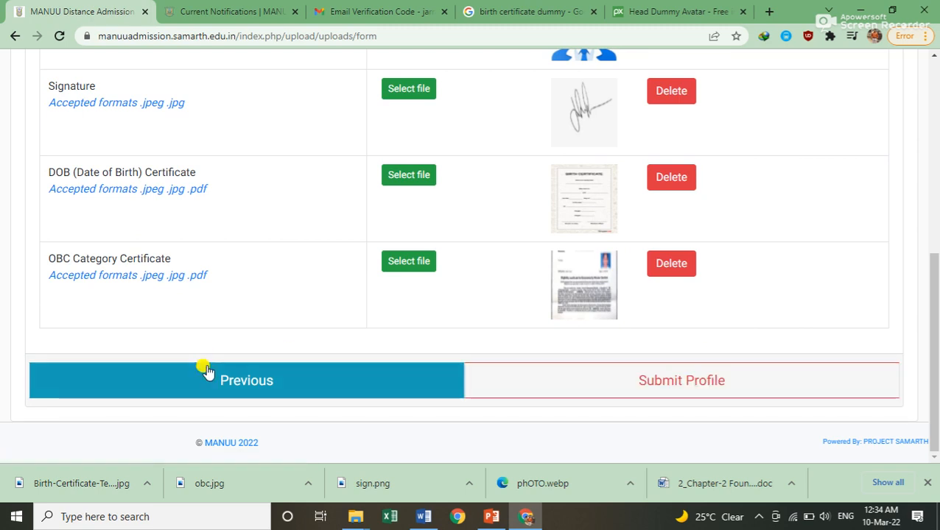
Submit the profile with the declaration ticked, then start a new programme application
left_click(636, 388)
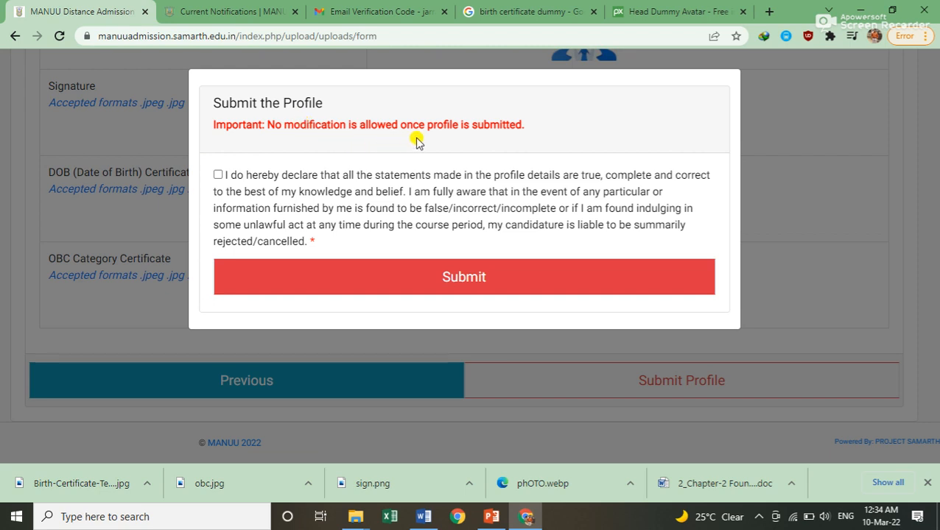
left_click(218, 176)
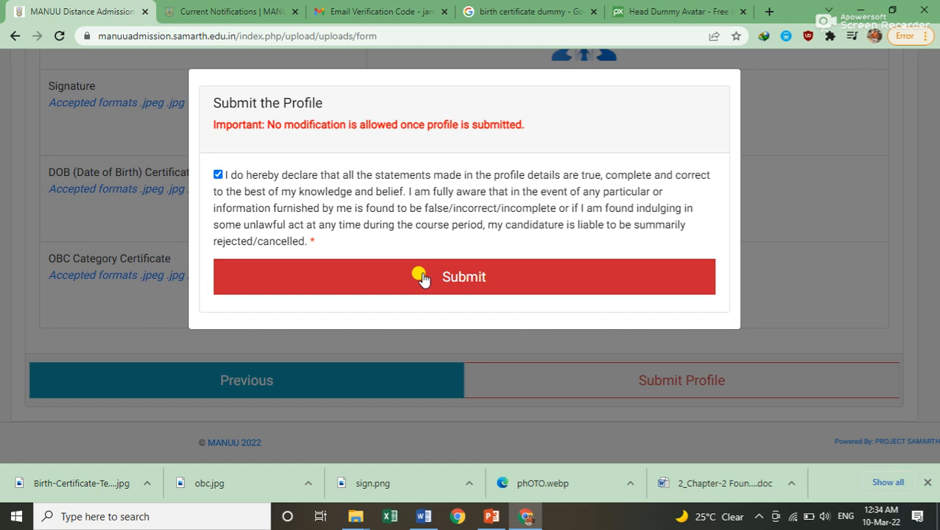
left_click(423, 278)
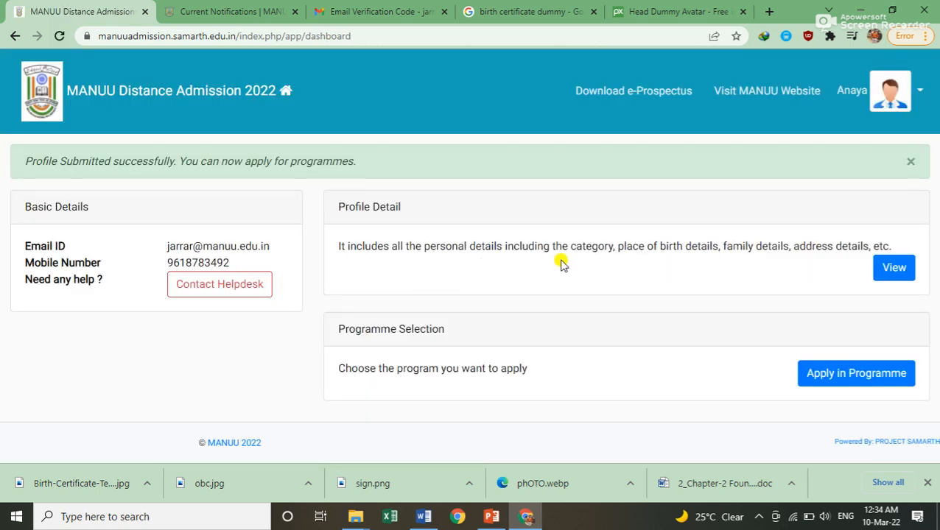
left_click(892, 269)
left_click(831, 377)
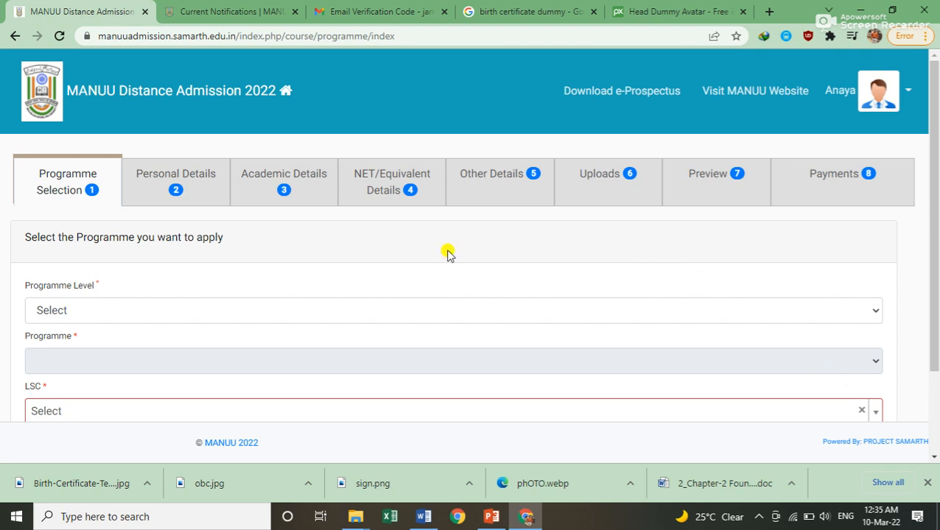
Set Programme Level to MASTER and the programme to Master of Arts(Urdu)(ODL)
scroll(342, 262, "down", 1)
left_click(94, 261)
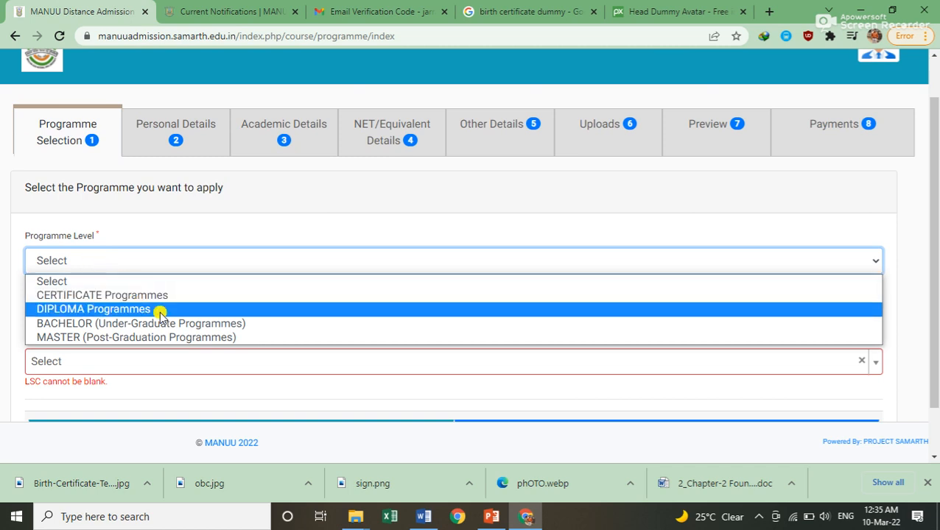
left_click(217, 339)
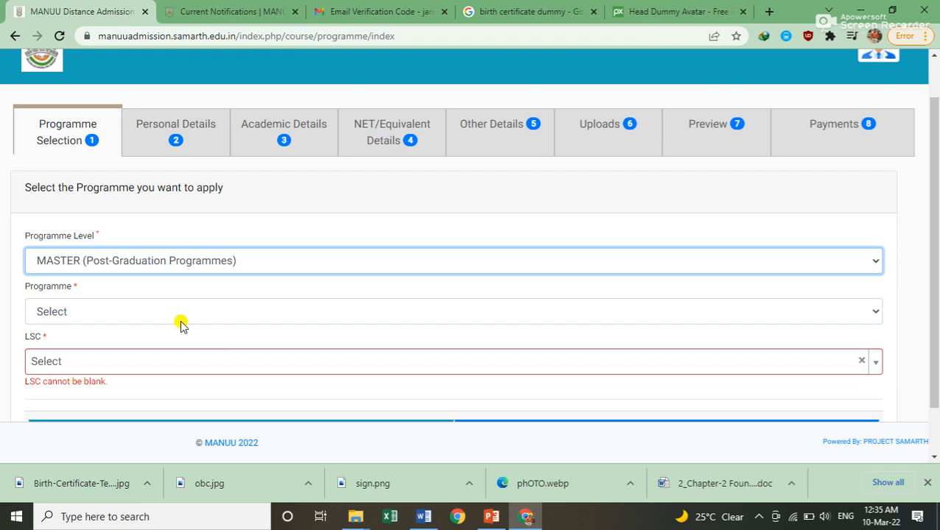
left_click(110, 310)
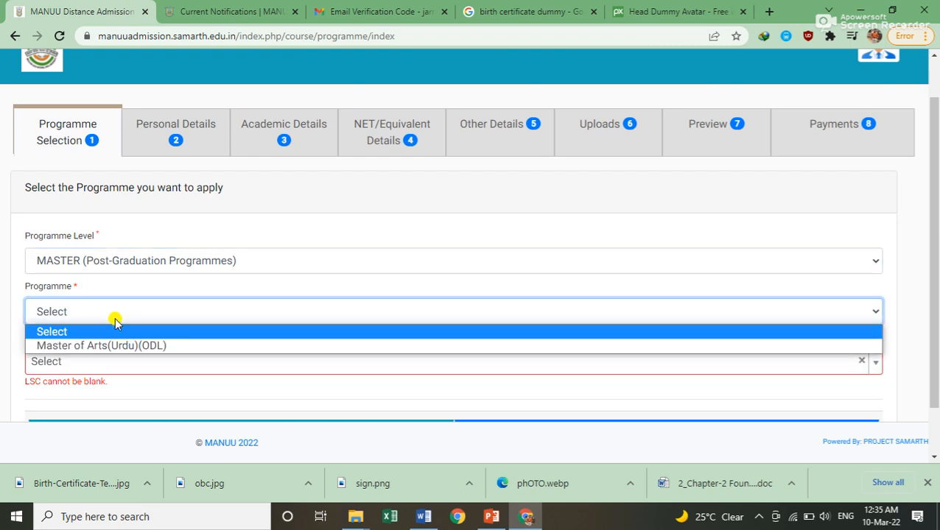
left_click(136, 345)
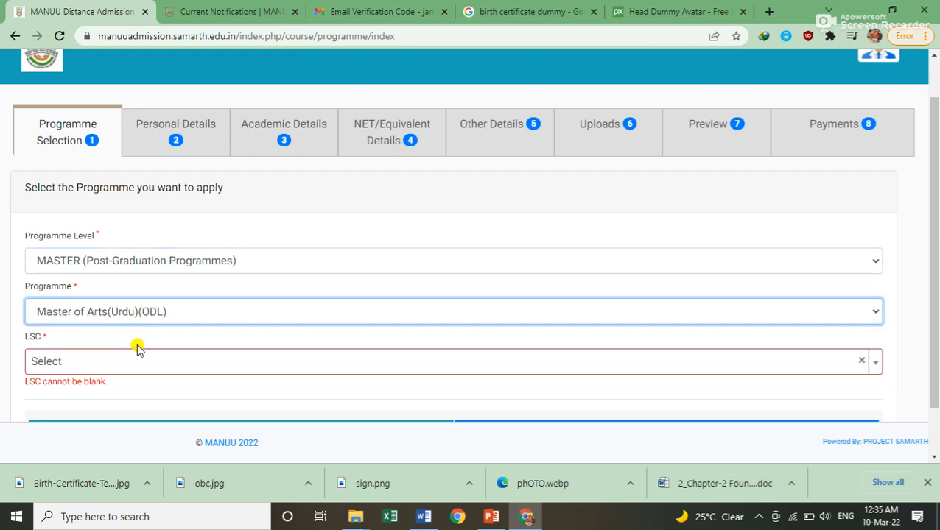
Choose the Bangalore study centre with LSC code 19014
scroll(137, 346, "down", 2)
left_click(104, 307)
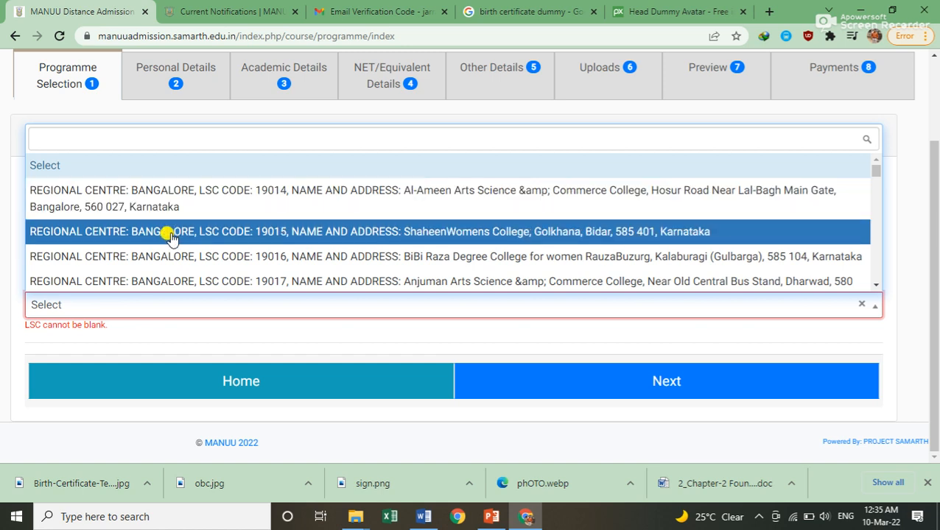
scroll(220, 227, "down", 3)
scroll(221, 230, "down", 3)
scroll(221, 230, "up", 6)
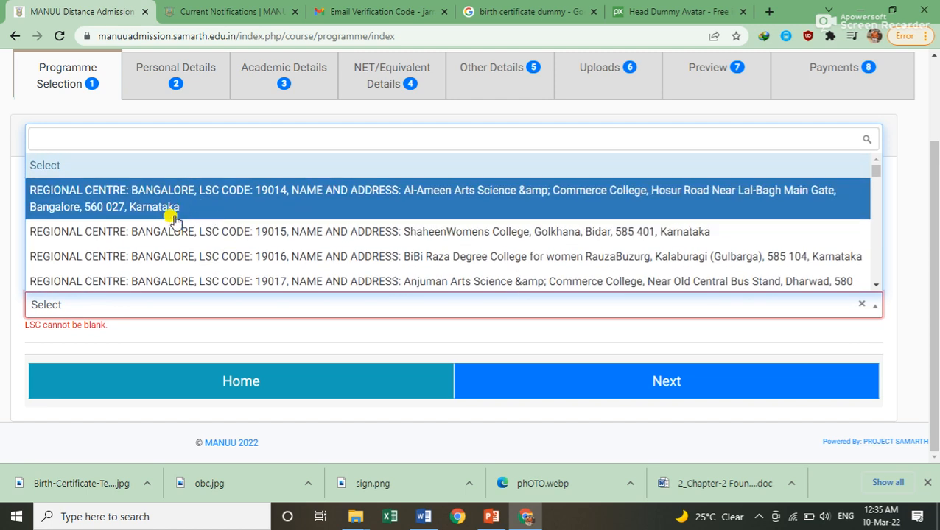
left_click(137, 201)
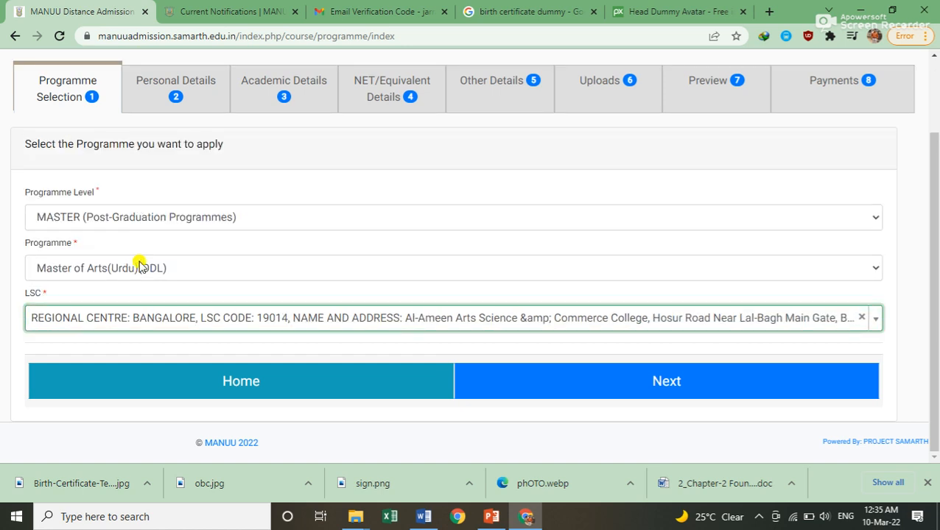
Save the MA Urdu programme choice and page past the personal details review
left_click(600, 383)
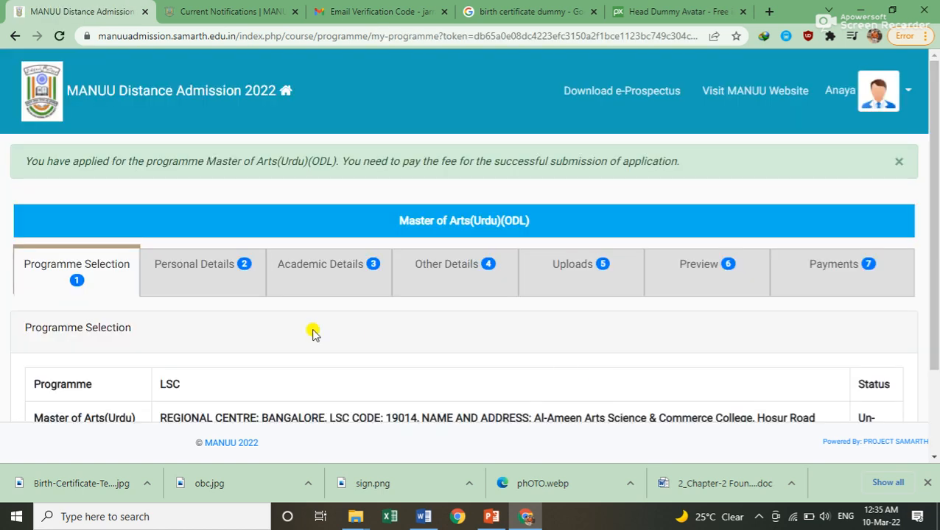
scroll(313, 332, "down", 2)
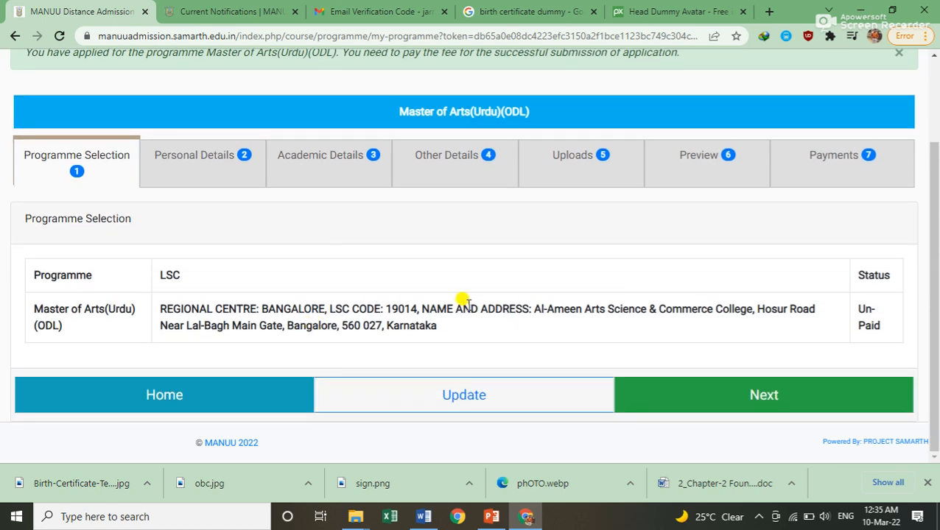
left_click(711, 398)
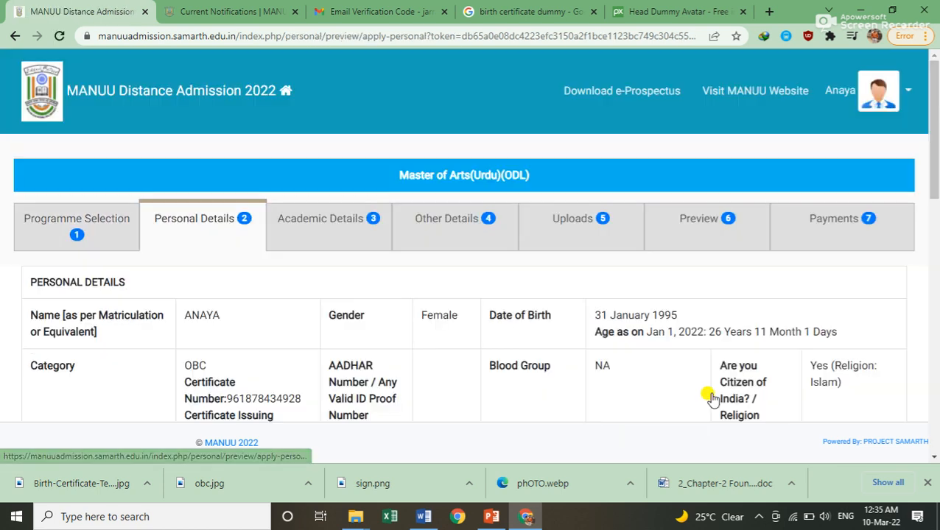
scroll(437, 289, "down", 2)
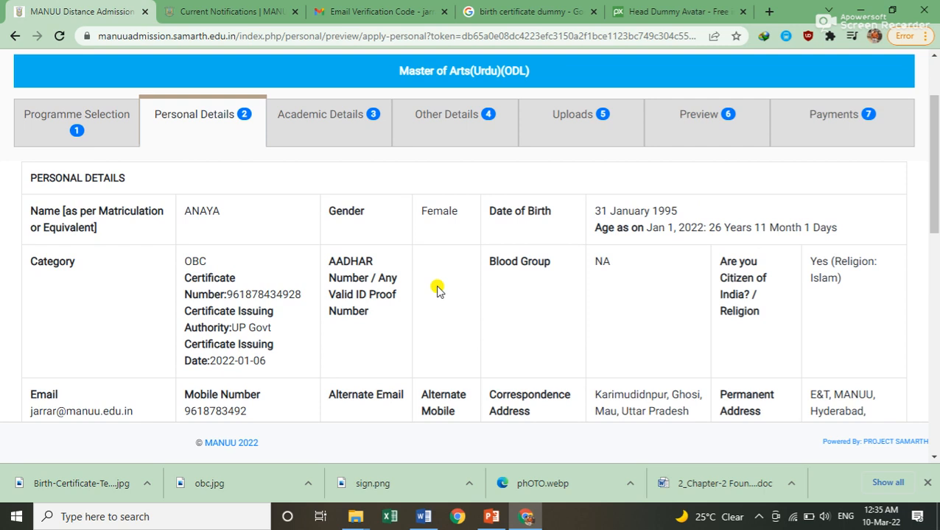
scroll(437, 290, "down", 7)
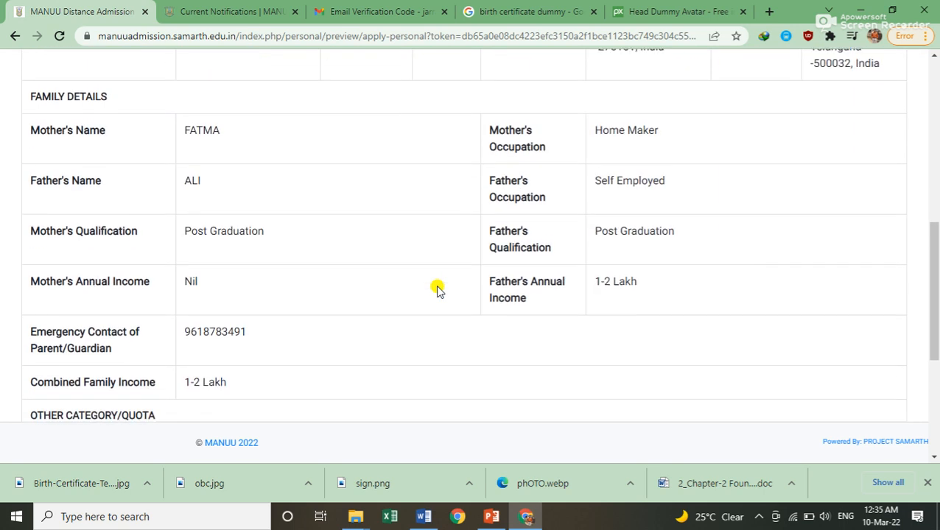
scroll(437, 289, "down", 3)
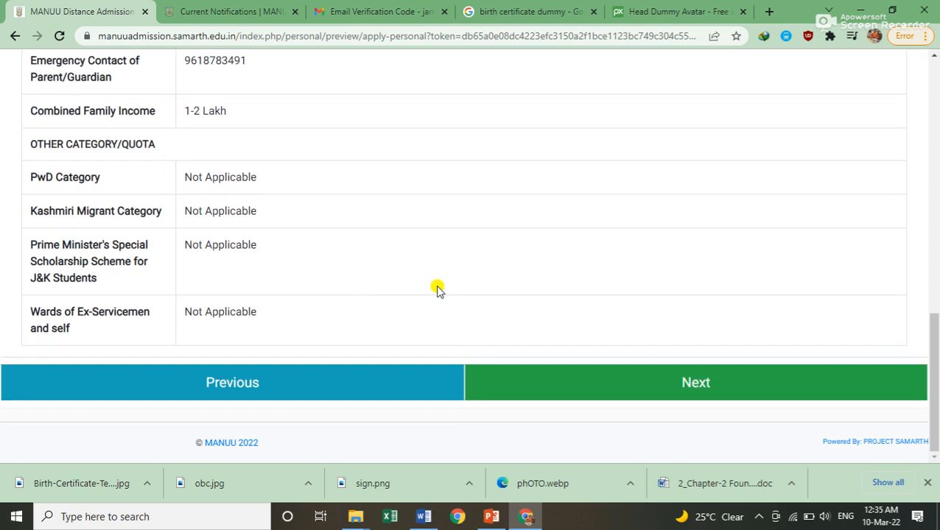
left_click(567, 386)
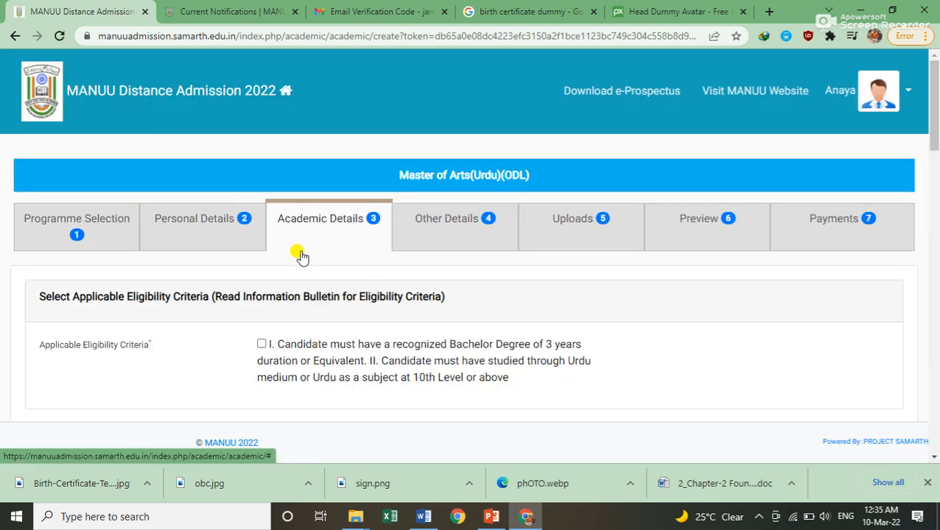
Accept the eligibility criterion, answer Yes to Urdu knowledge, and fill Class X details (2008, 500, 400)
scroll(301, 255, "down", 2)
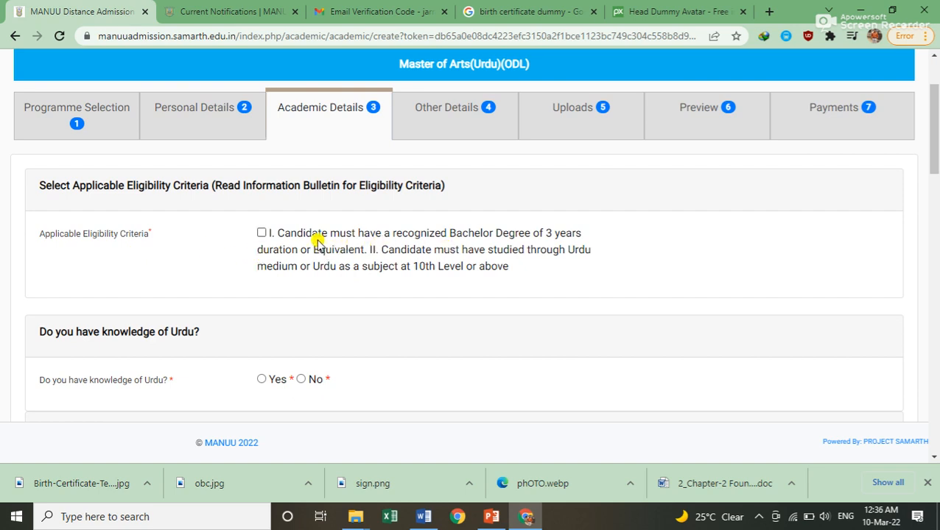
left_click(262, 234)
scroll(163, 268, "down", 1)
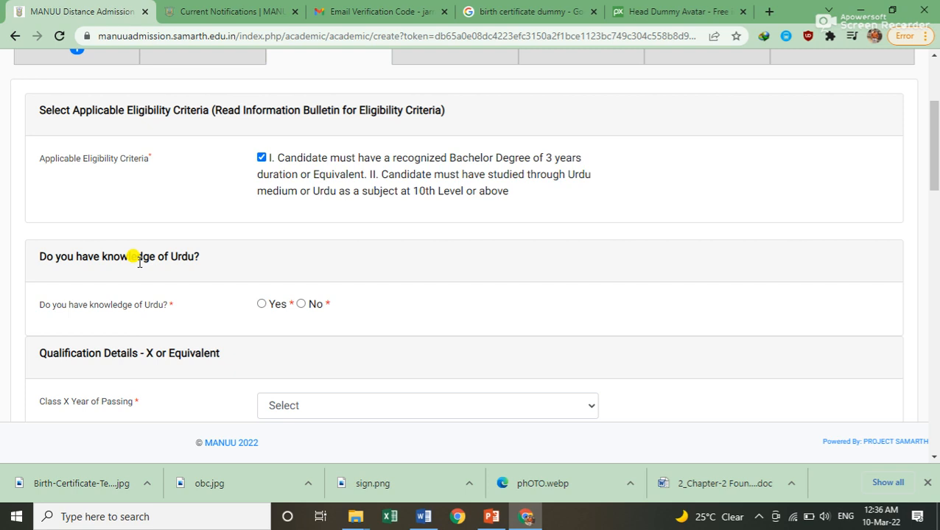
scroll(174, 299, "down", 1)
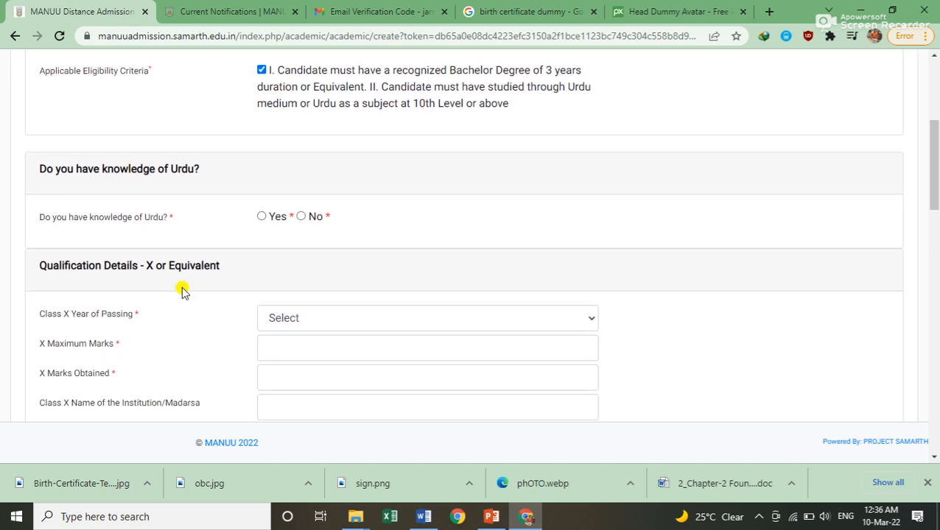
left_click(262, 216)
scroll(188, 221, "down", 2)
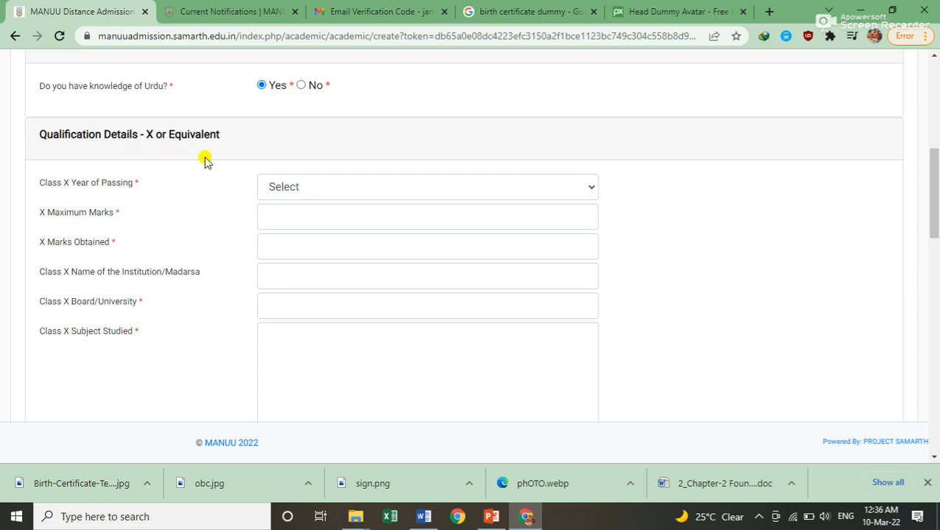
left_click(288, 187)
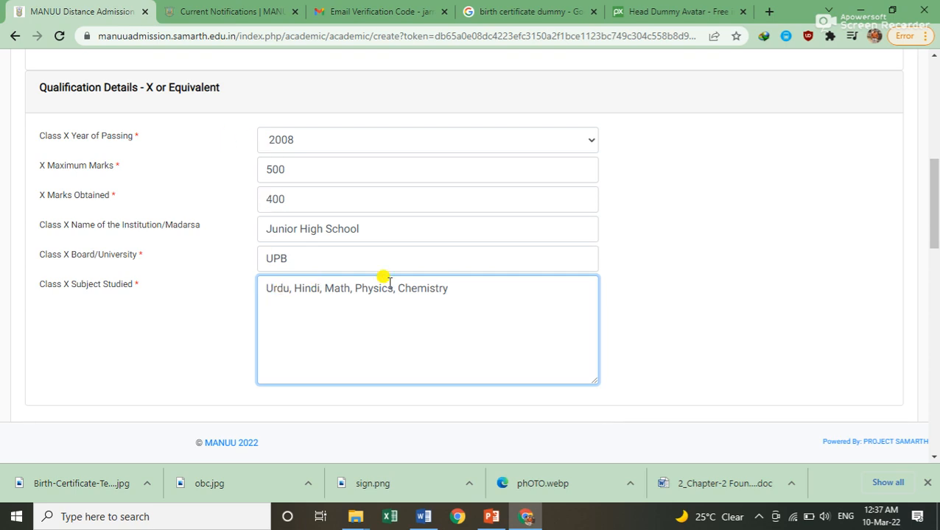
Enter Class XII details: passed 2010, 300 of 500 marks, UPB board
scroll(433, 289, "down", 2)
scroll(433, 288, "down", 5)
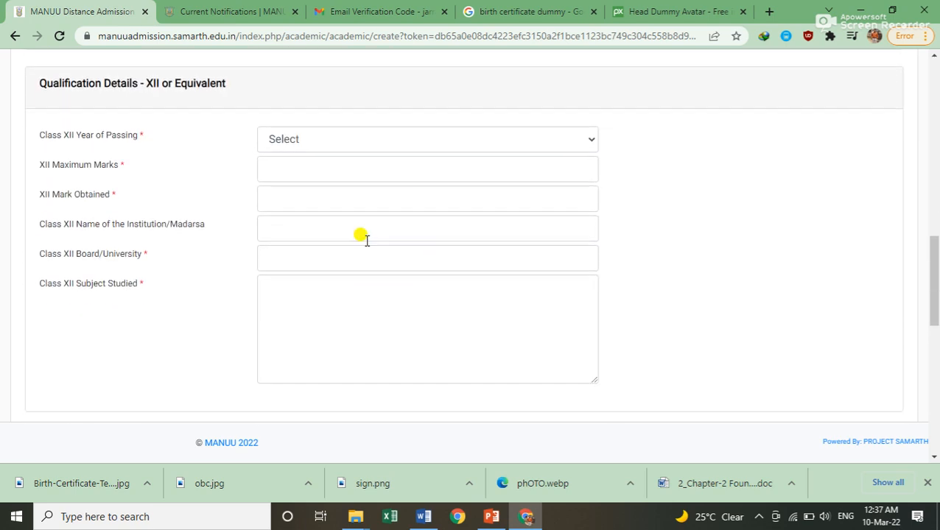
left_click(303, 140)
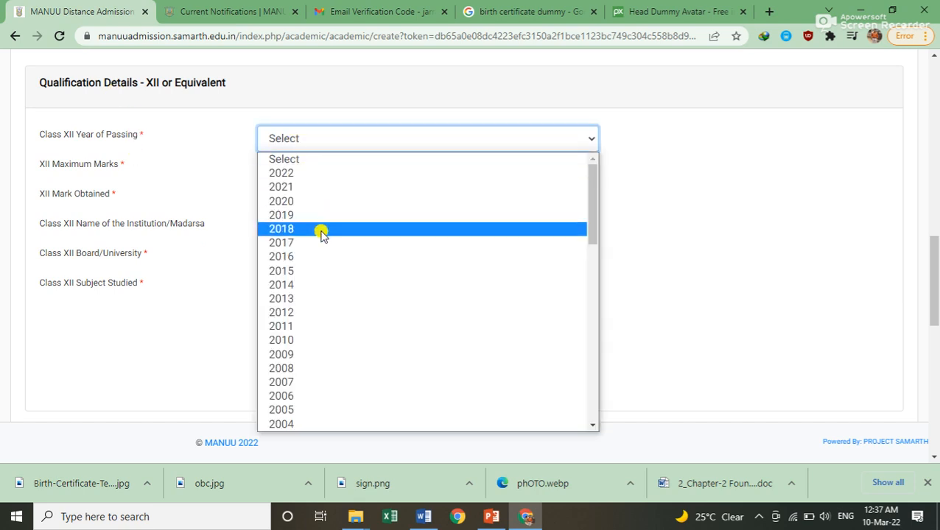
left_click(304, 338)
left_click(298, 162)
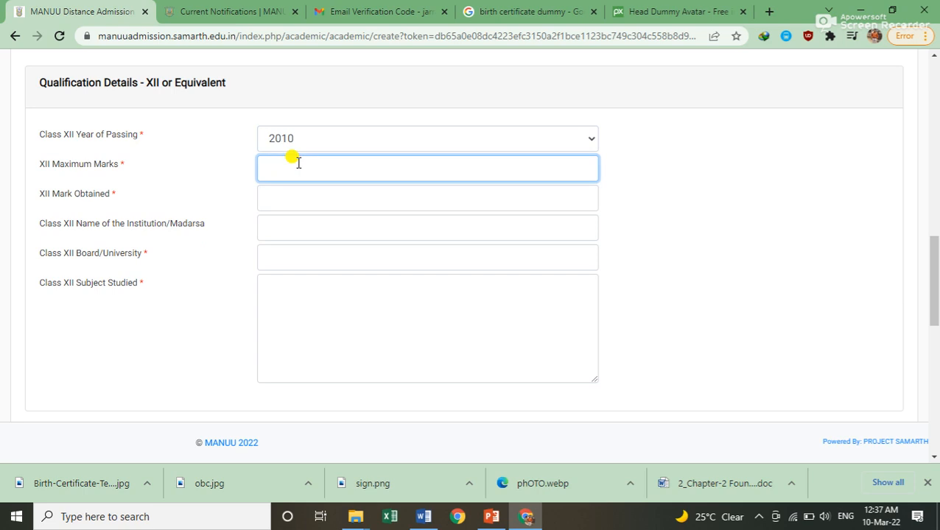
key("Tab")
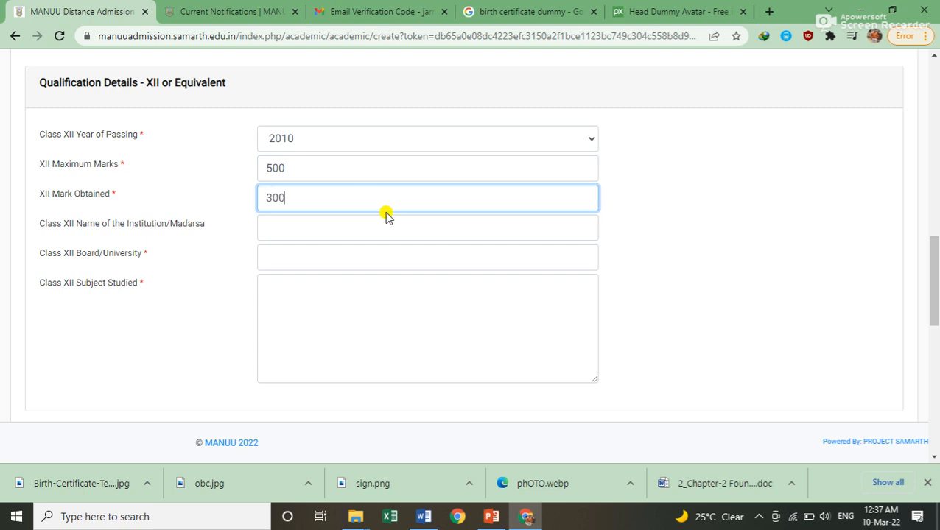
key("Tab")
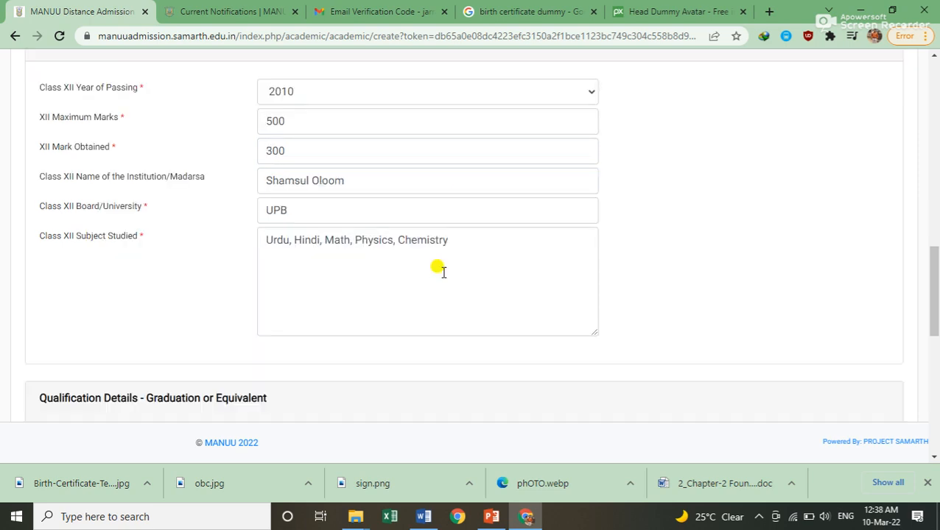
key("Tab")
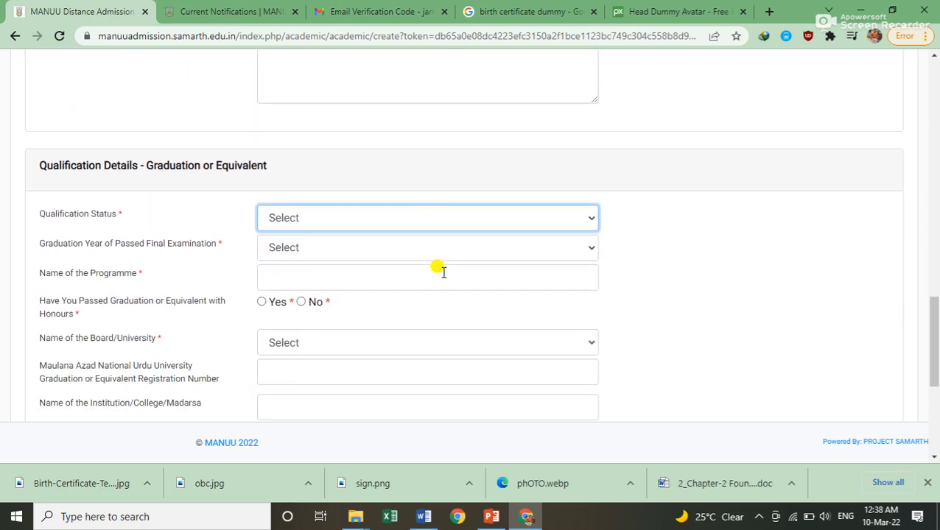
Record B.A. graduation passed in 2013 with Honours Yes in Urdu
scroll(234, 179, "down", 2)
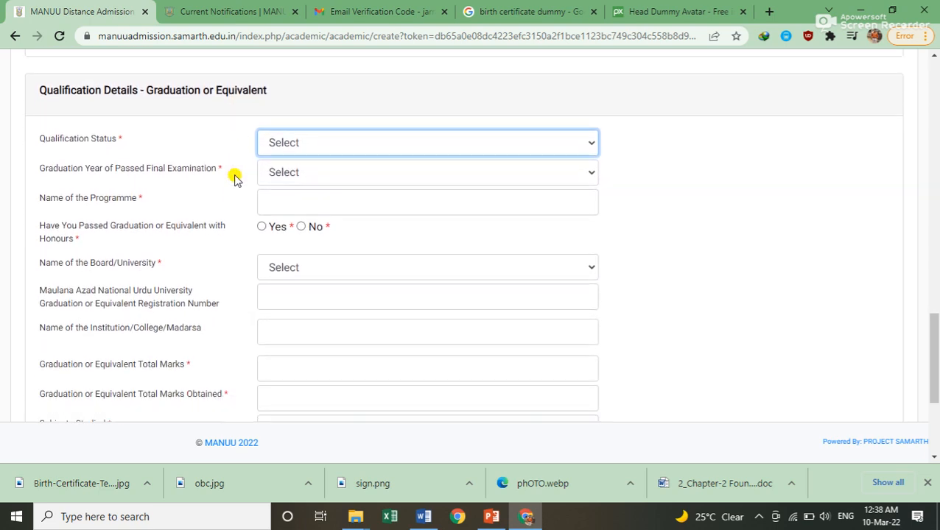
scroll(235, 179, "up", 1)
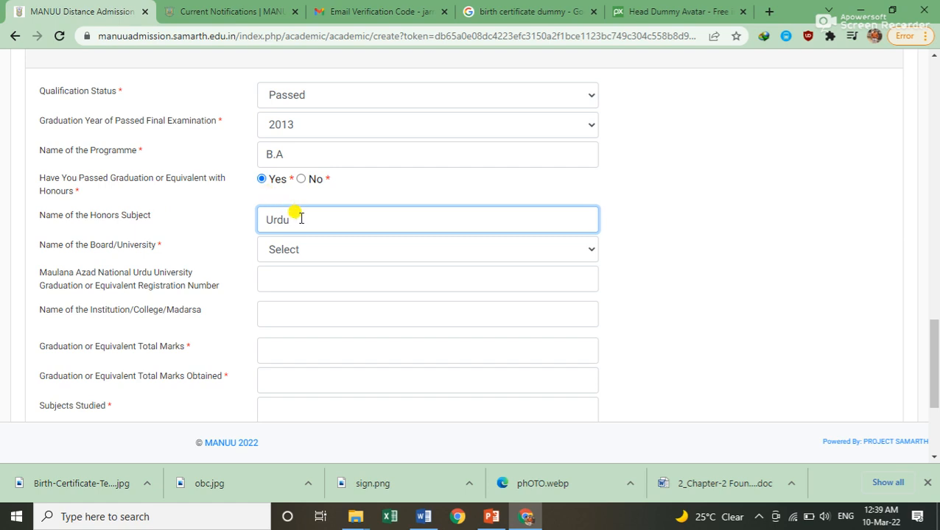
left_click(302, 181)
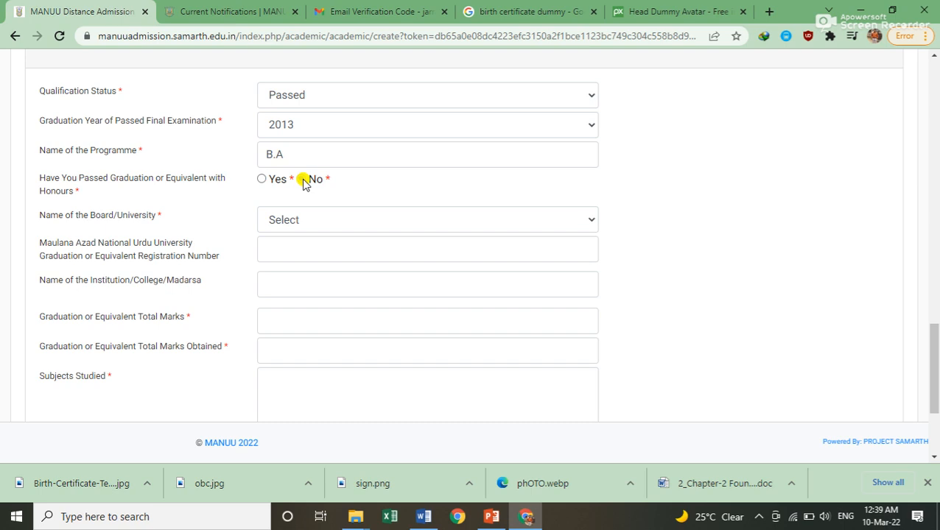
left_click(262, 180)
left_click(273, 218)
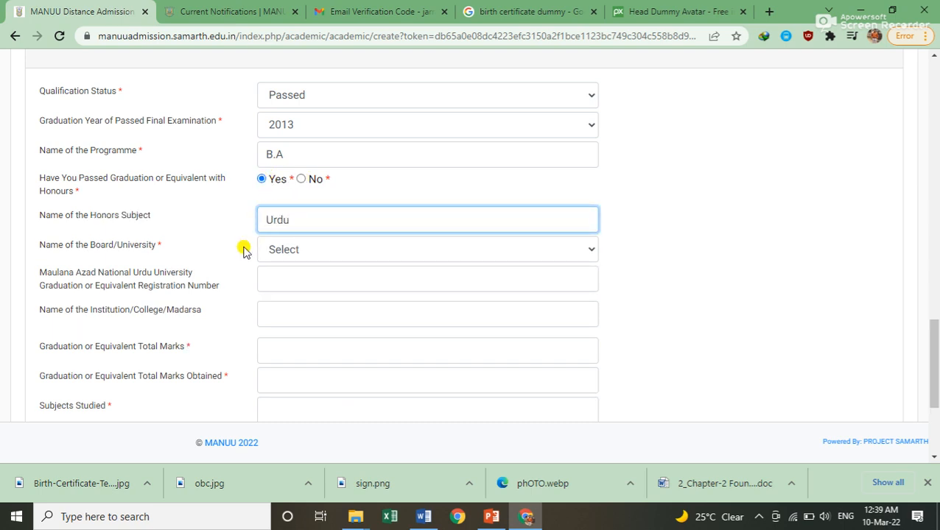
Set the university to Other: AMU, enter the college and 1165 of 1500 marks, and save
left_click(308, 251)
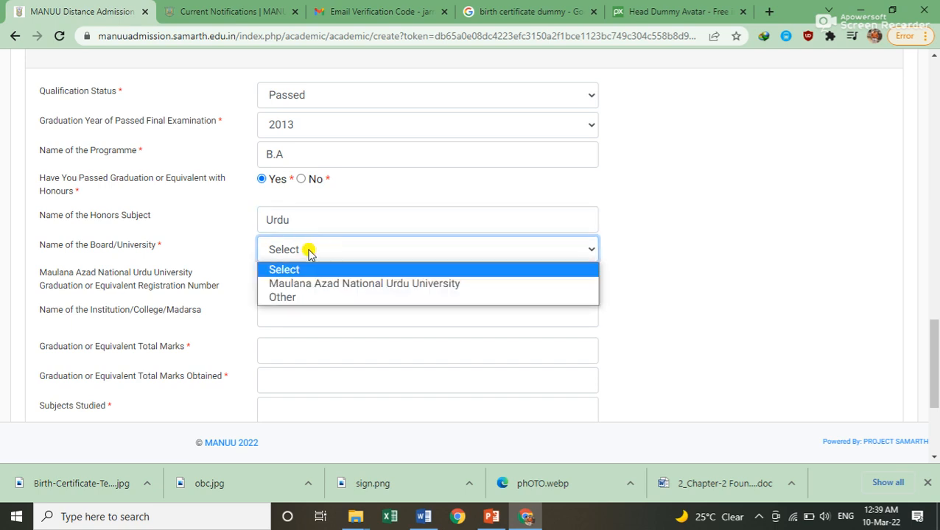
key("Down")
key("Down")
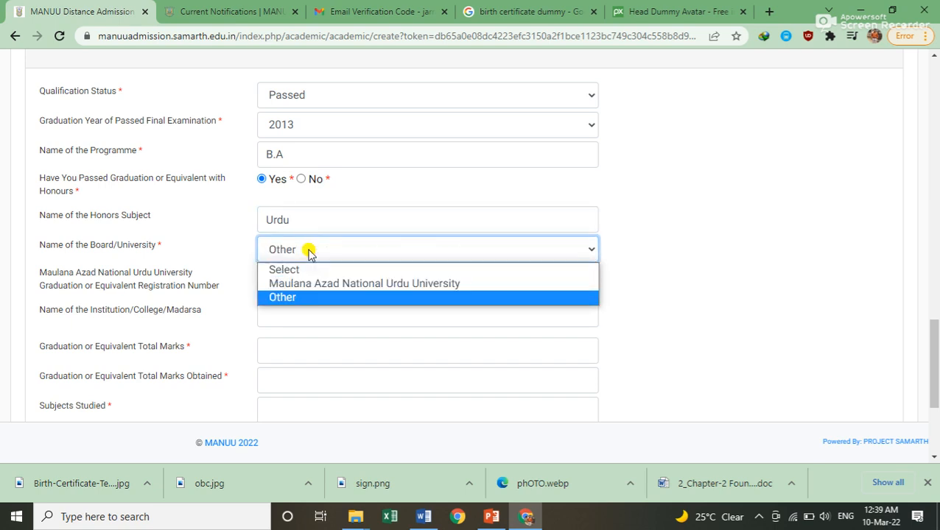
key("Return")
left_click(309, 270)
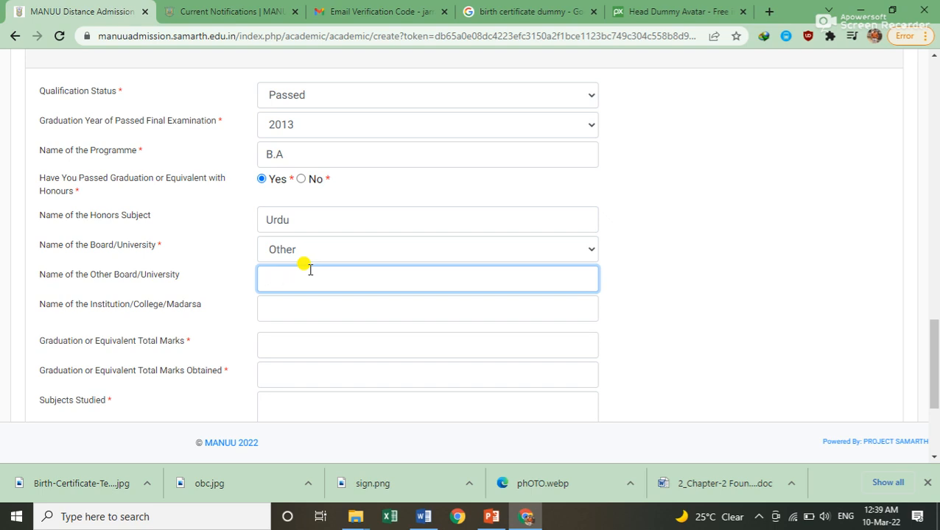
left_click(275, 311)
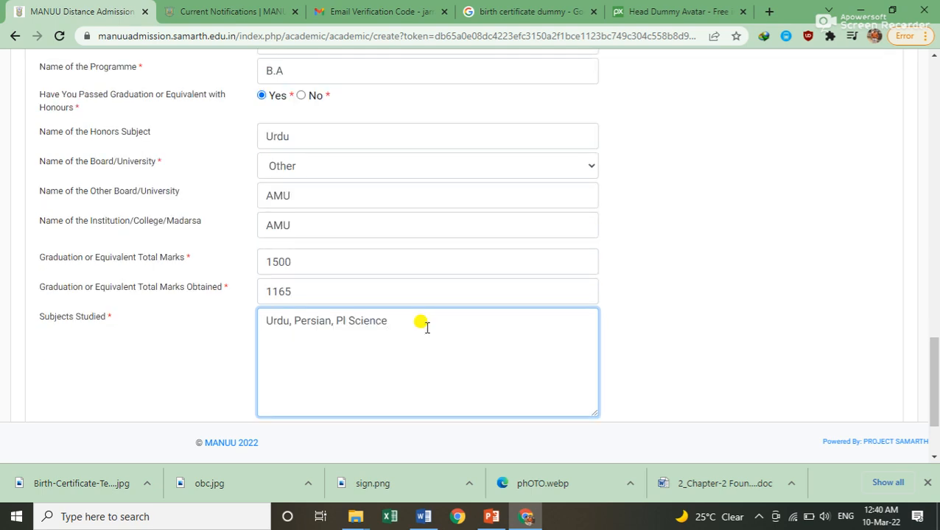
scroll(426, 328, "down", 2)
left_click(573, 391)
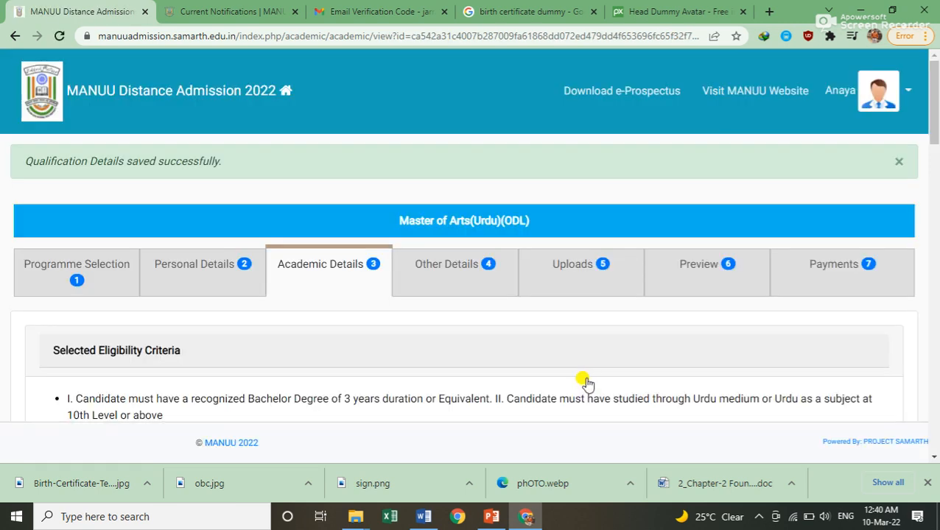
Leave NSS camp participation as No and move past Other Details
scroll(501, 307, "down", 4)
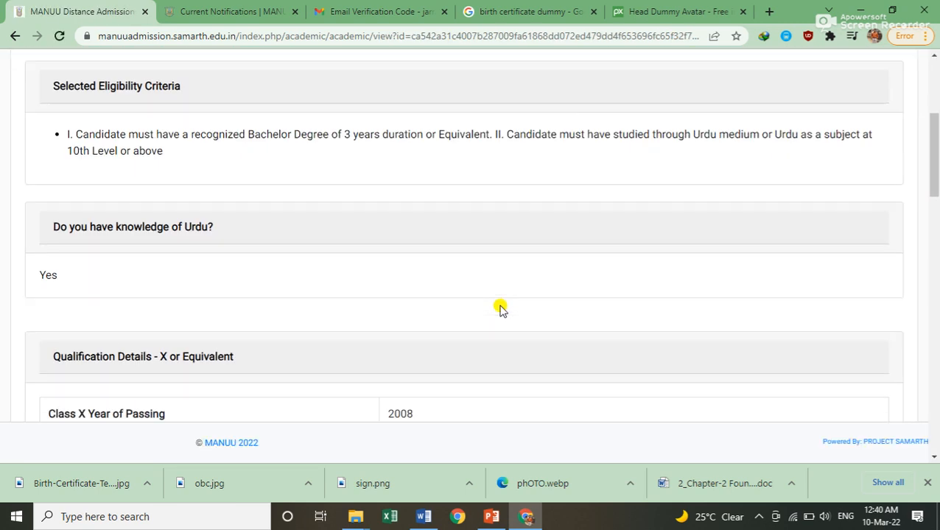
scroll(500, 308, "down", 15)
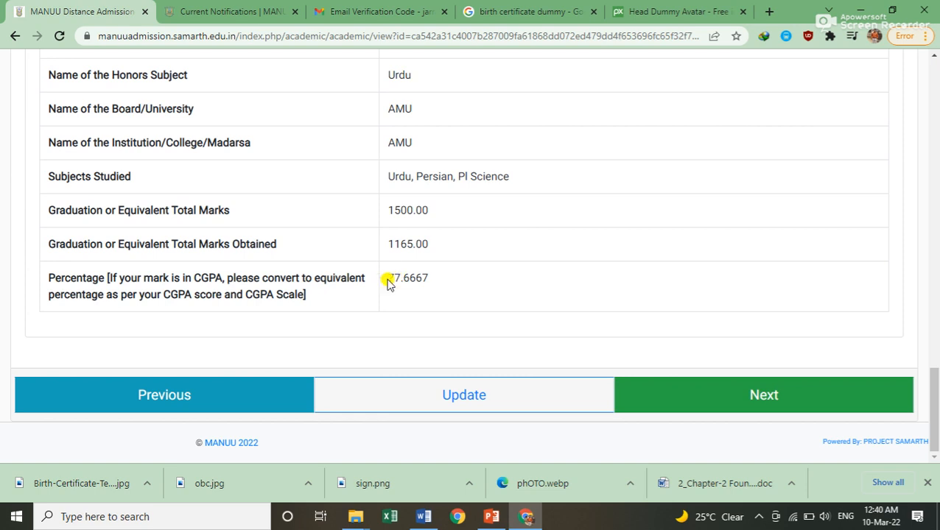
left_click(687, 394)
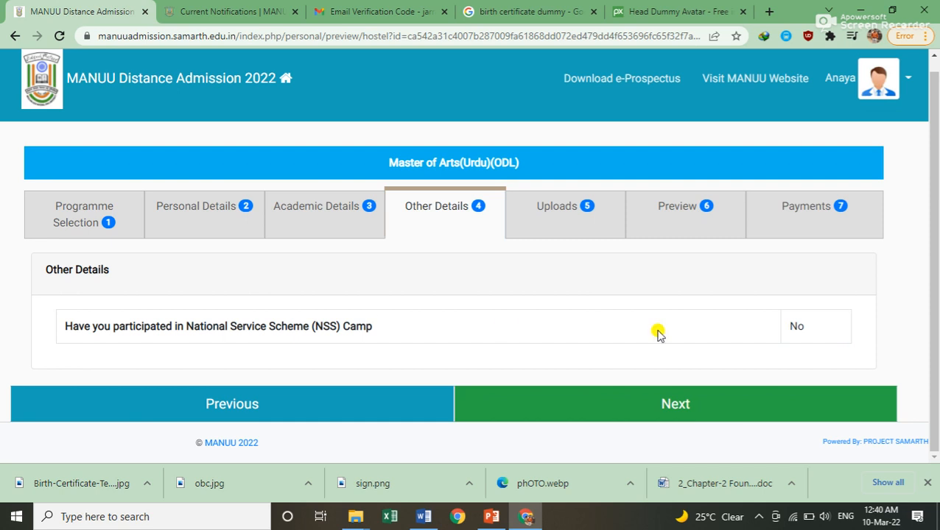
Upload the Class X, Class XII, graduation and Urdu-knowledge documents, then show the application Preview
left_click(668, 411)
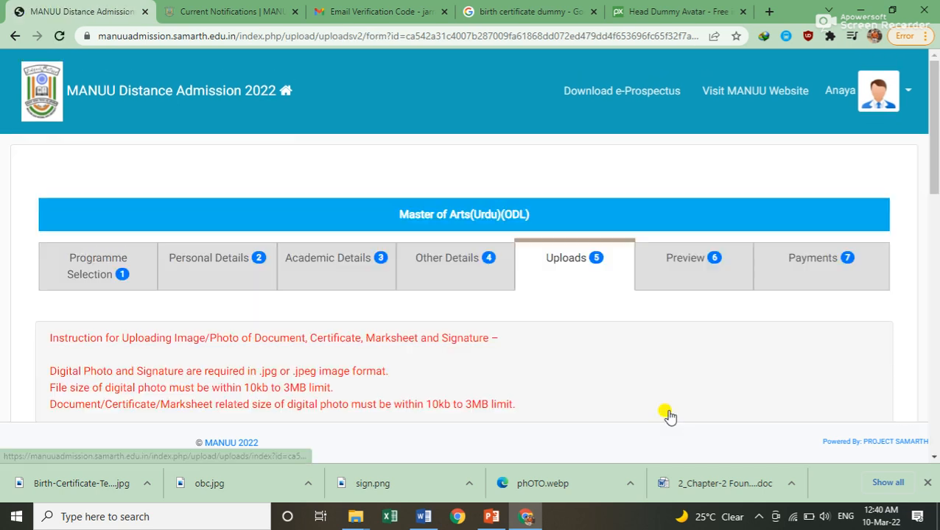
scroll(148, 357, "down", 1)
scroll(147, 356, "down", 6)
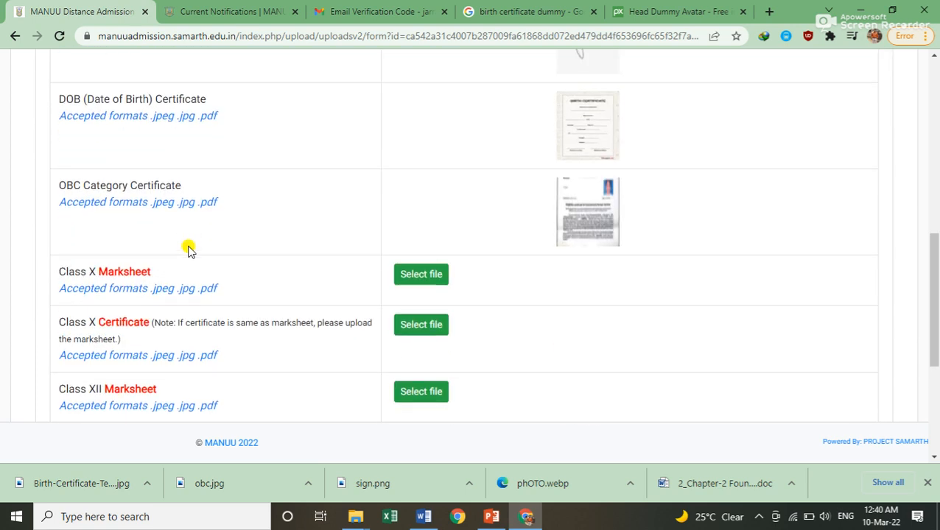
scroll(188, 251, "down", 4)
scroll(186, 248, "up", 3)
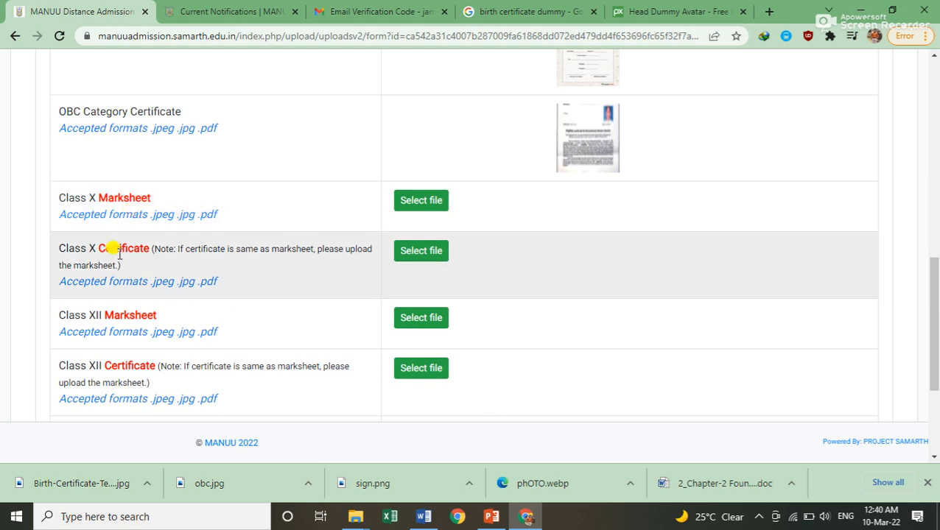
scroll(104, 351, "down", 1)
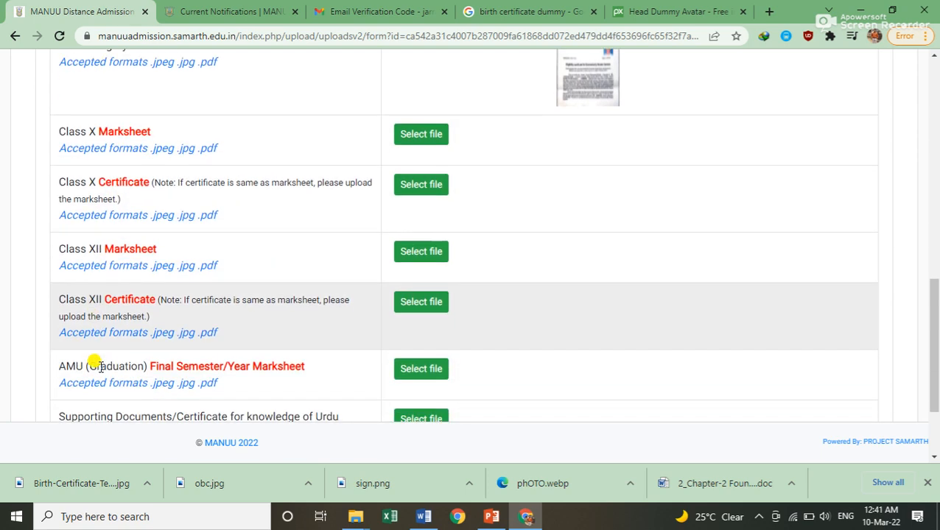
scroll(96, 364, "down", 2)
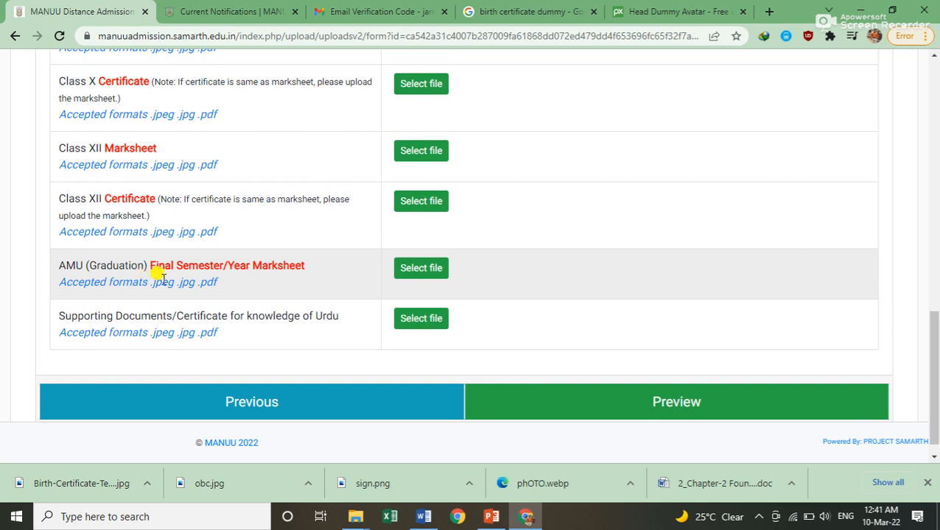
scroll(161, 277, "up", 1)
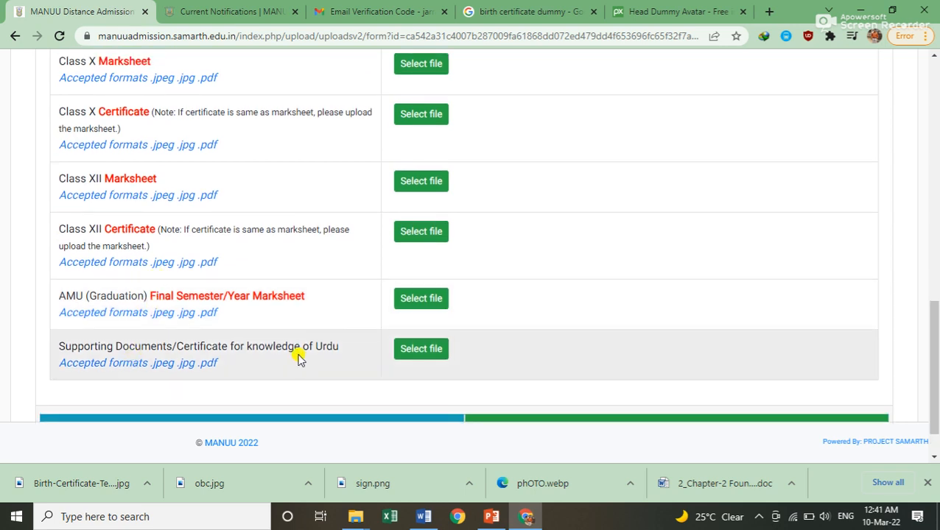
scroll(299, 358, "up", 1)
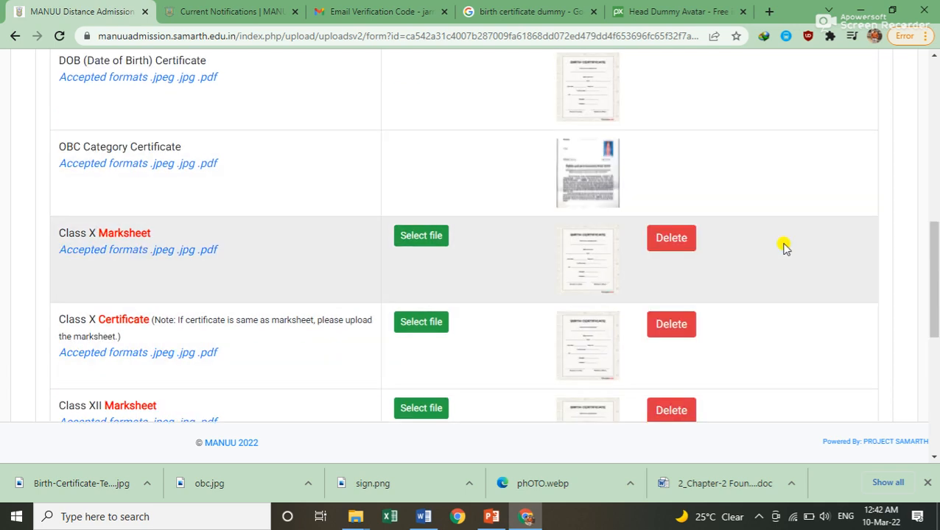
scroll(782, 273, "down", 5)
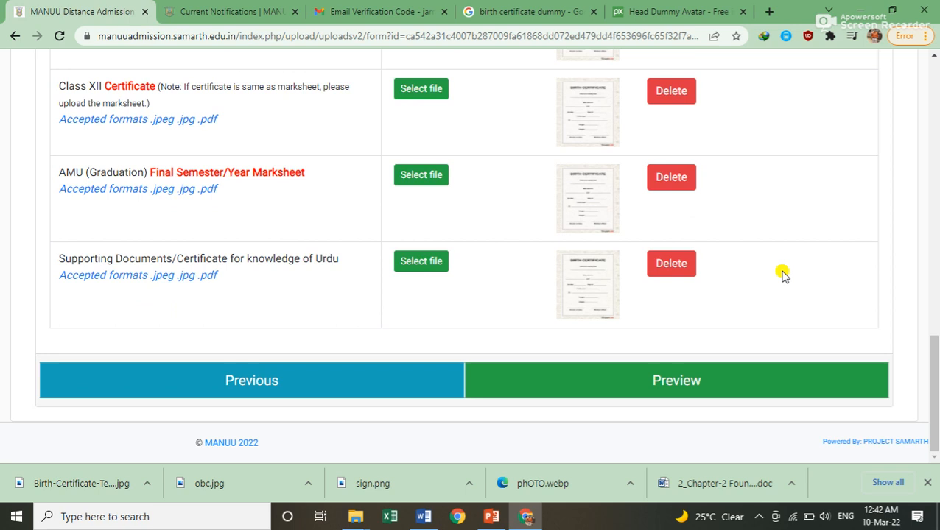
left_click(688, 380)
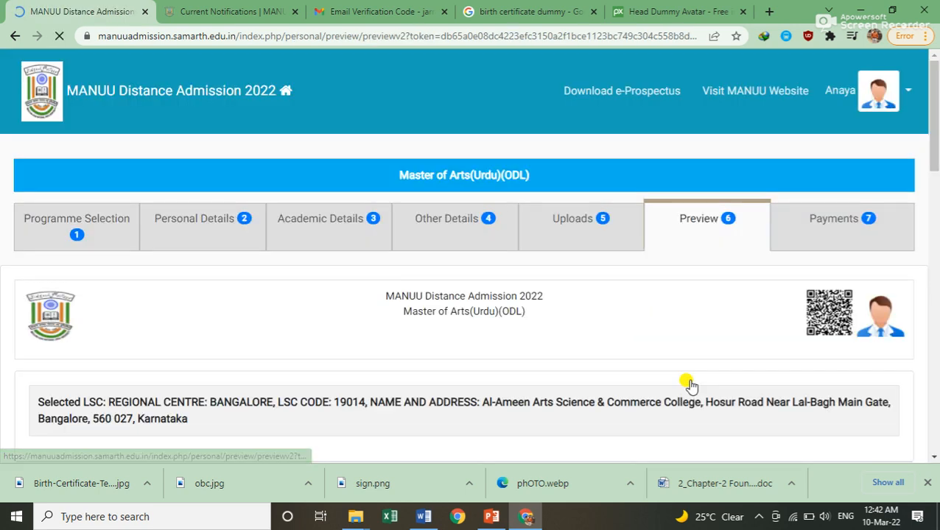
Scroll through the preview checking details and documents, then proceed to Pay Fee
scroll(620, 341, "down", 2)
scroll(619, 342, "down", 7)
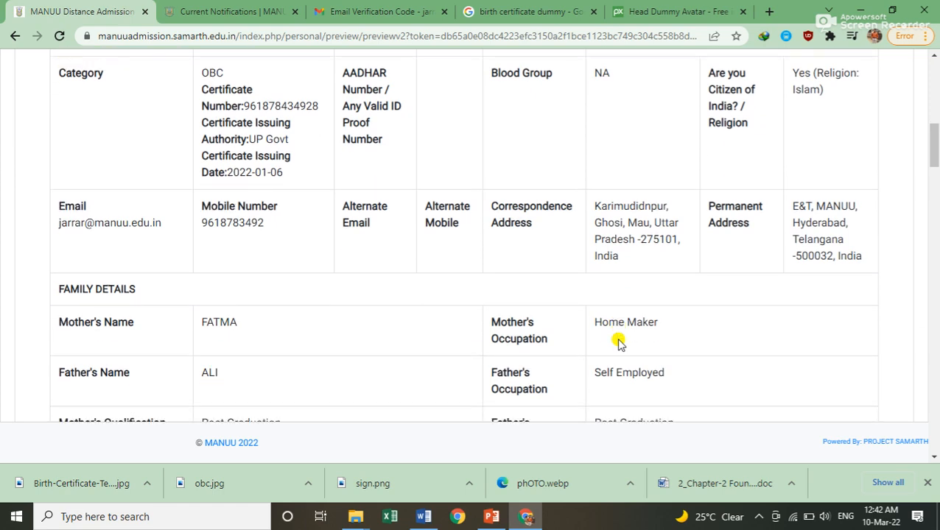
scroll(619, 343, "down", 15)
scroll(619, 343, "down", 15)
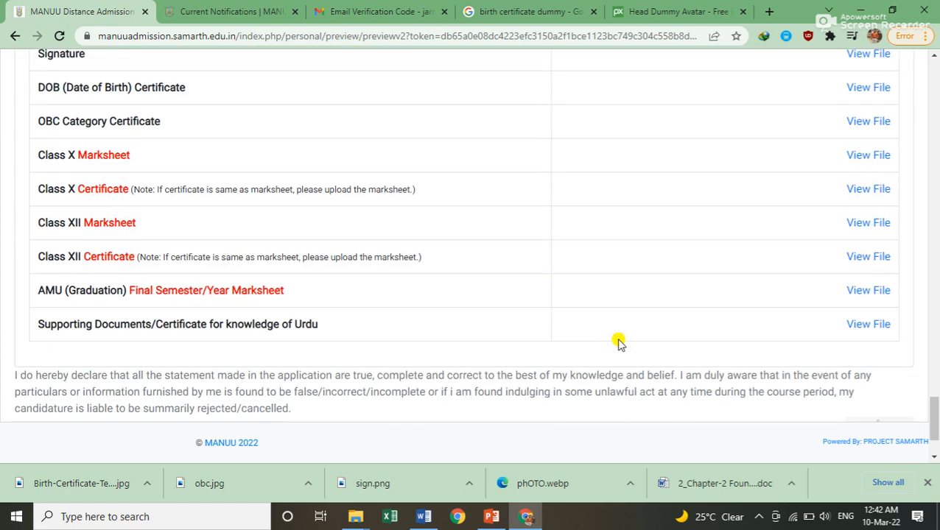
scroll(619, 343, "down", 1)
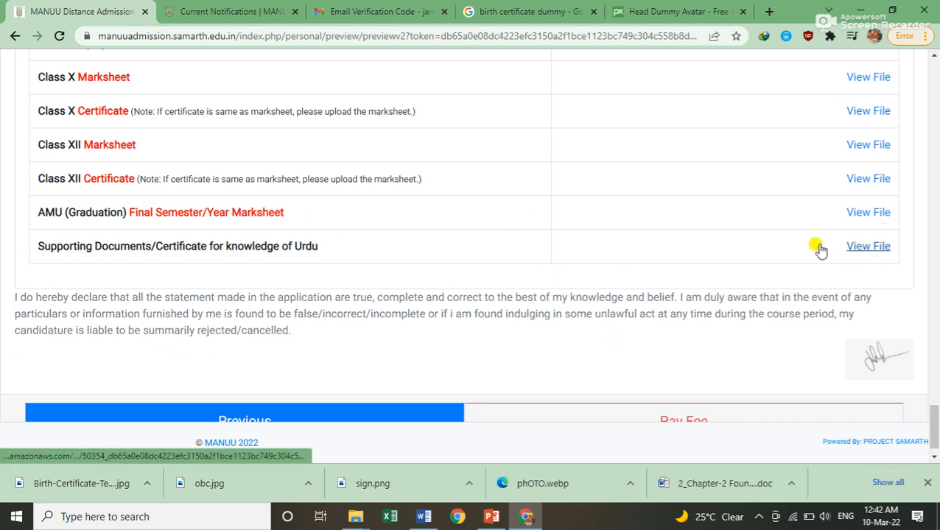
scroll(556, 282, "down", 1)
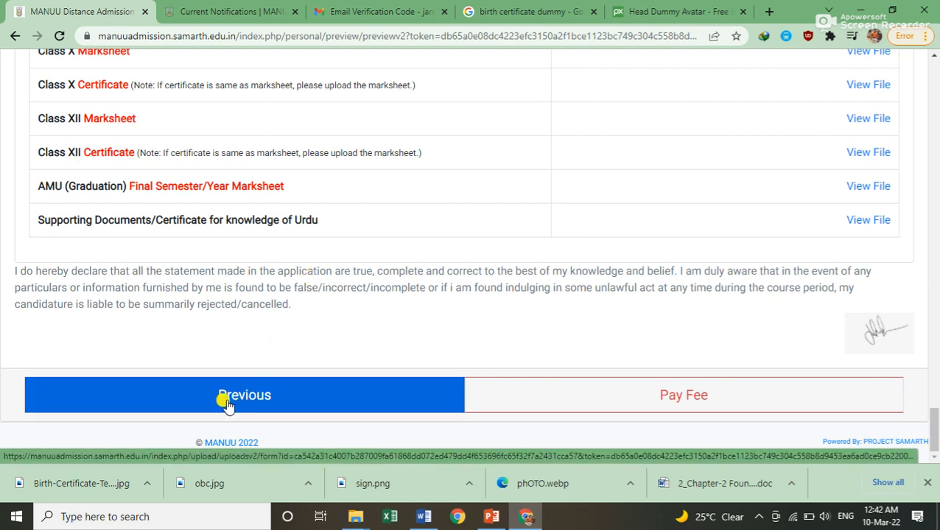
left_click(646, 400)
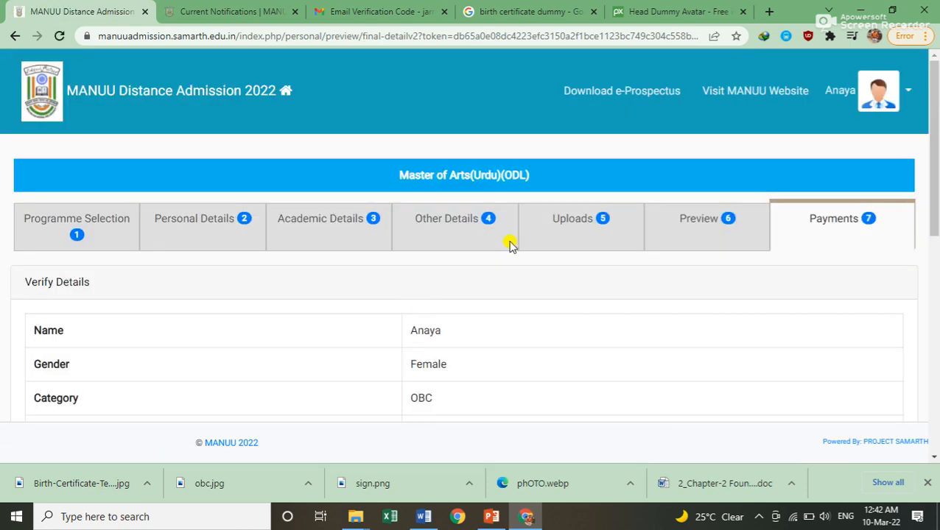
Tick verification of name, date of birth, OBC category, gender, parents' names and correspondence address
scroll(510, 244, "down", 2)
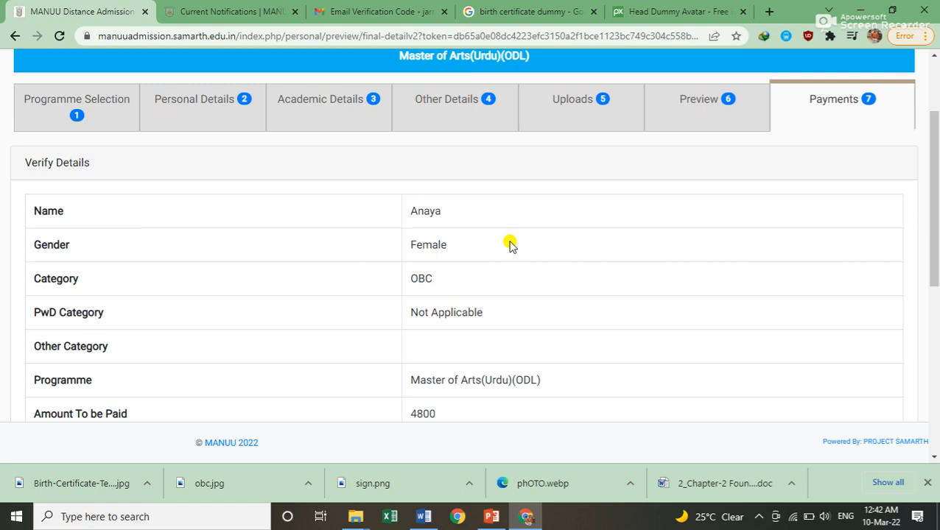
scroll(485, 251, "down", 2)
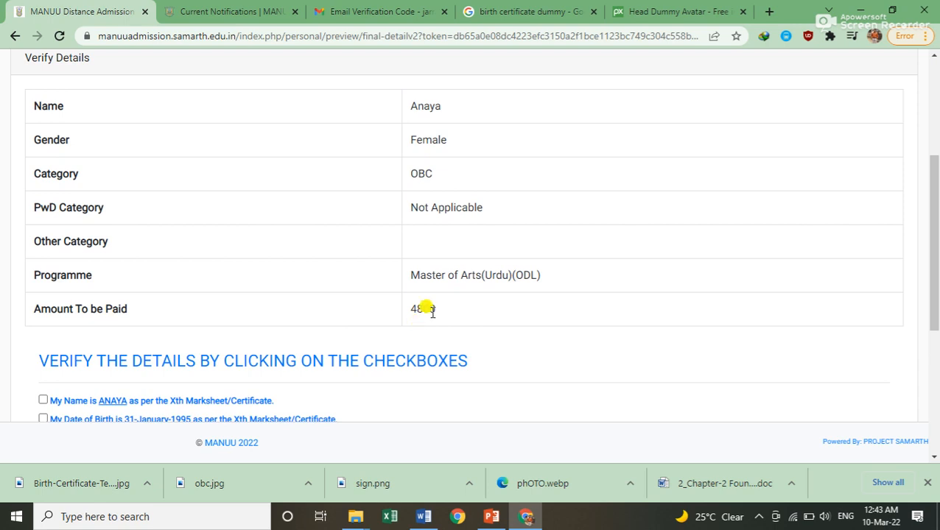
scroll(438, 315, "down", 2)
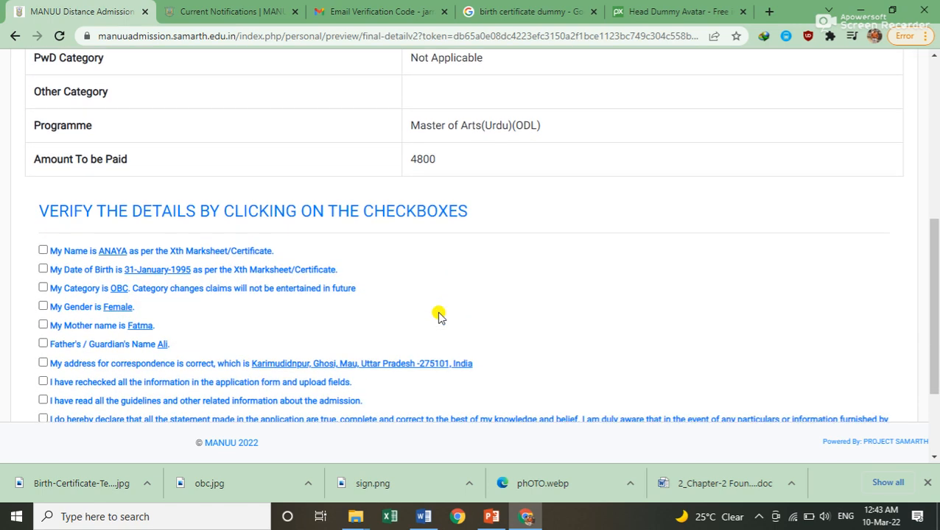
scroll(329, 291, "down", 1)
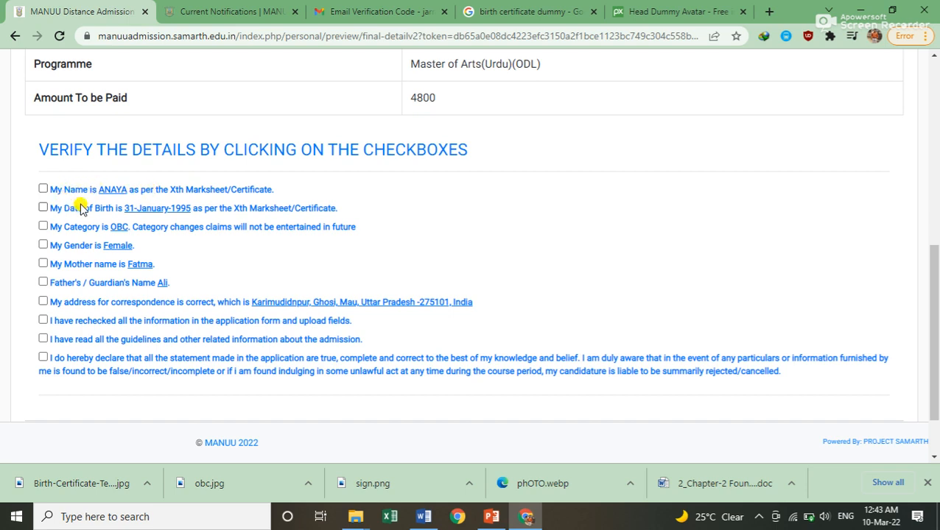
left_click(43, 189)
left_click(43, 207)
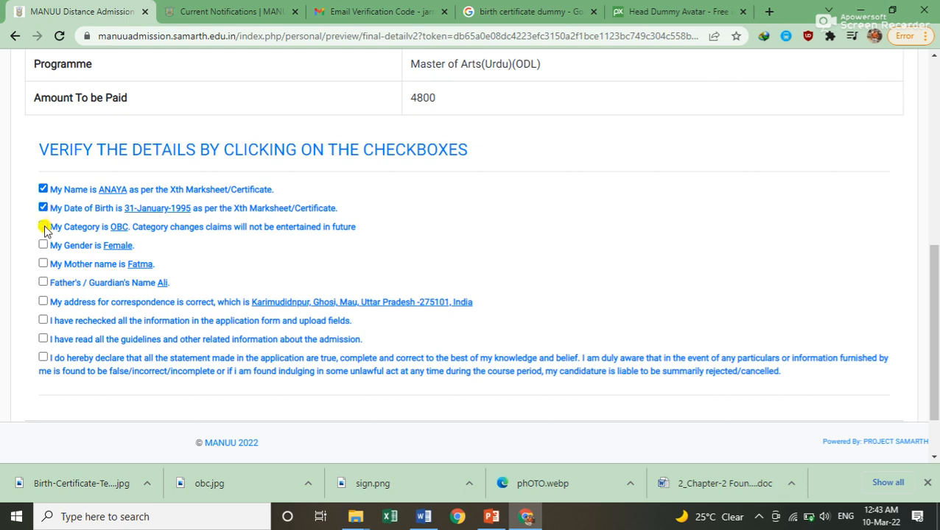
left_click(43, 226)
left_click(40, 246)
scroll(40, 247, "down", 1)
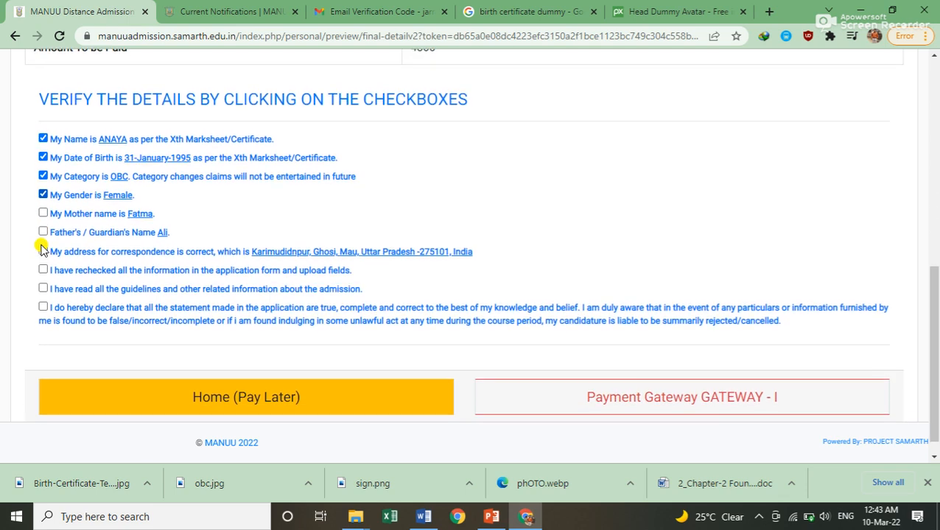
left_click(42, 212)
left_click(44, 233)
left_click(42, 252)
Tick the recheck, guidelines and truthfulness declarations, then pay the ₹4800 fee via Payment Gateway I
scroll(44, 257, "down", 1)
left_click(42, 249)
left_click(42, 267)
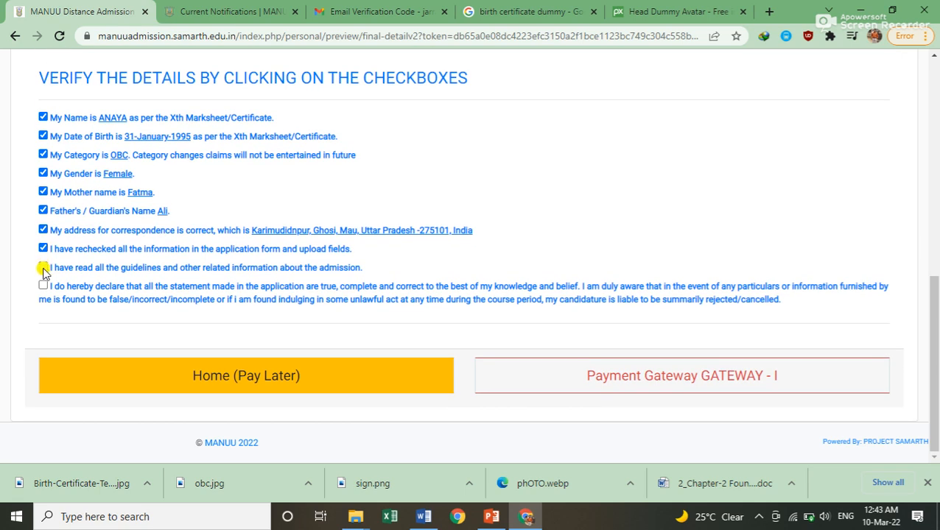
left_click(42, 288)
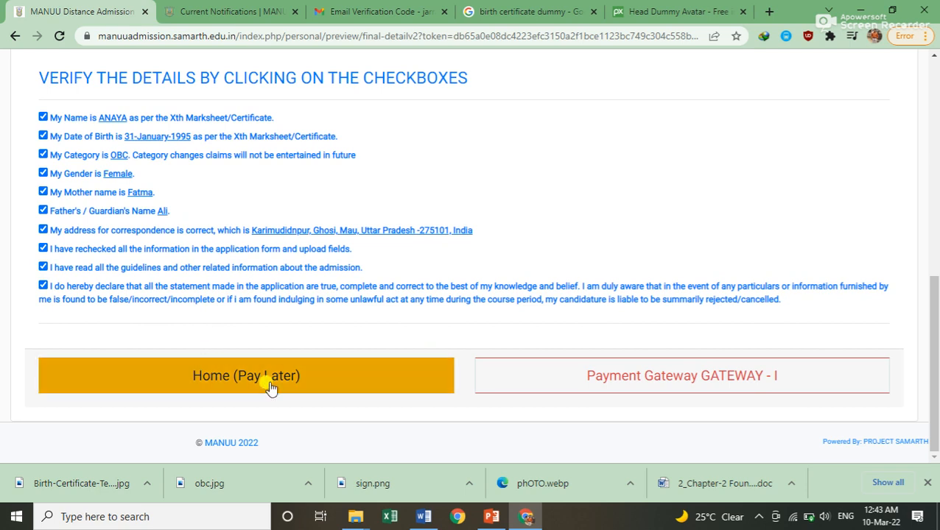
left_click(646, 379)
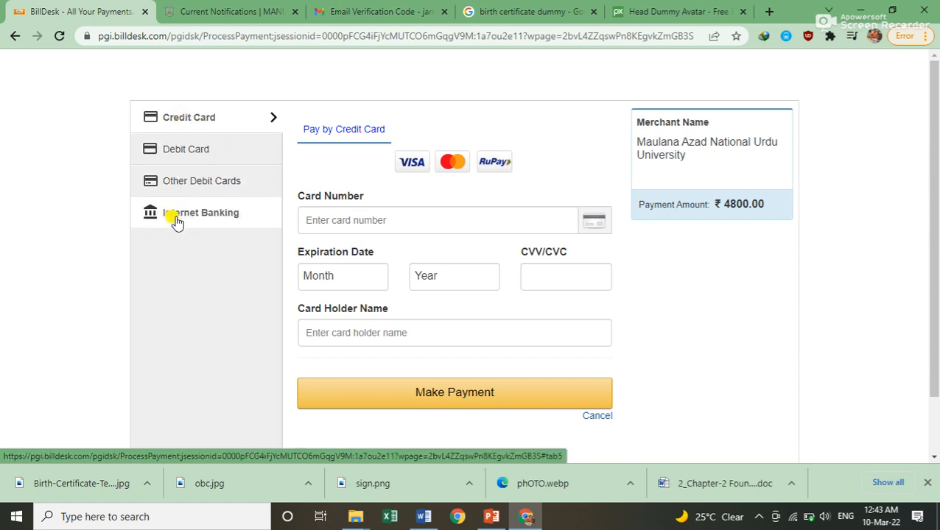
Choose Debit Card on BillDesk, then present the MANUU helpline slide full screen in PowerPoint
left_click(176, 151)
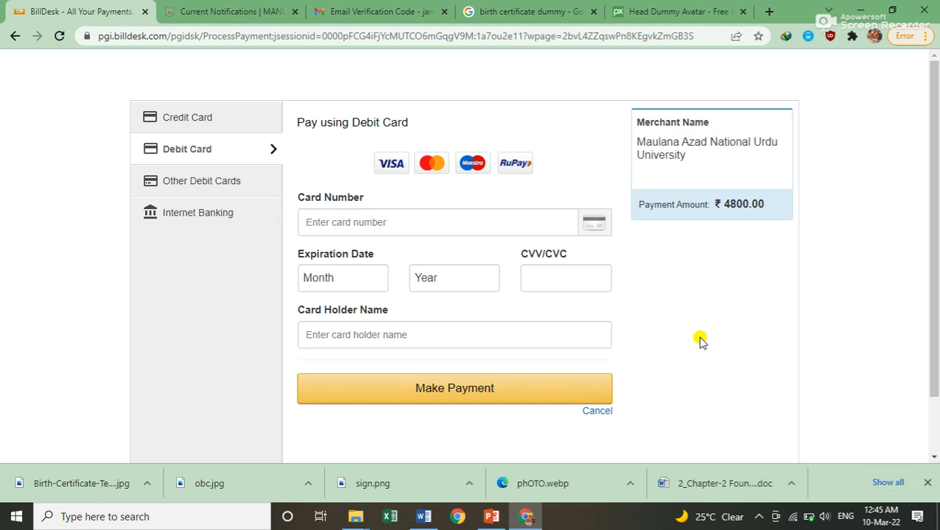
left_click(490, 518)
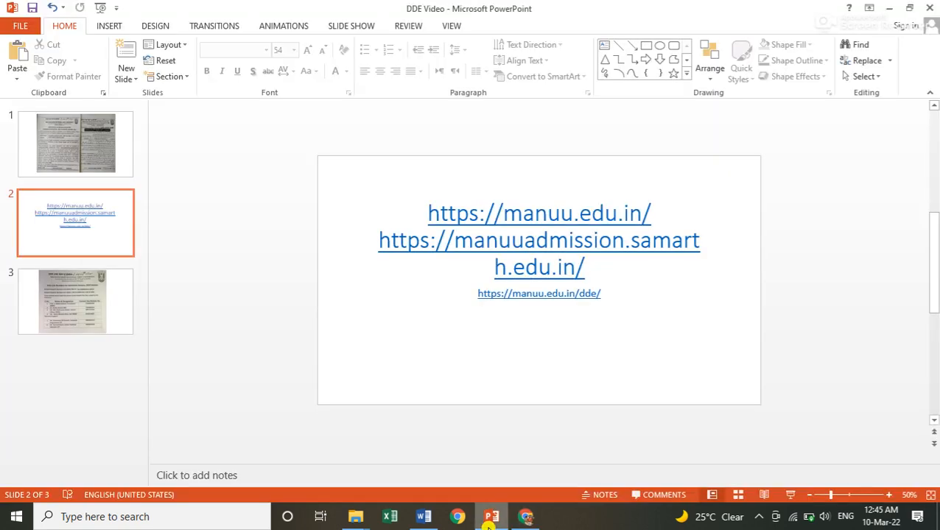
left_click(45, 311)
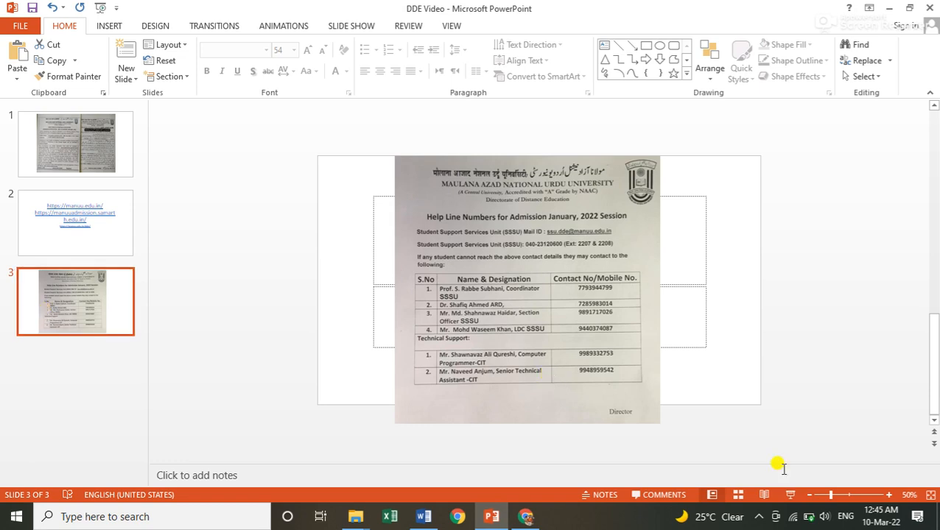
left_click(789, 495)
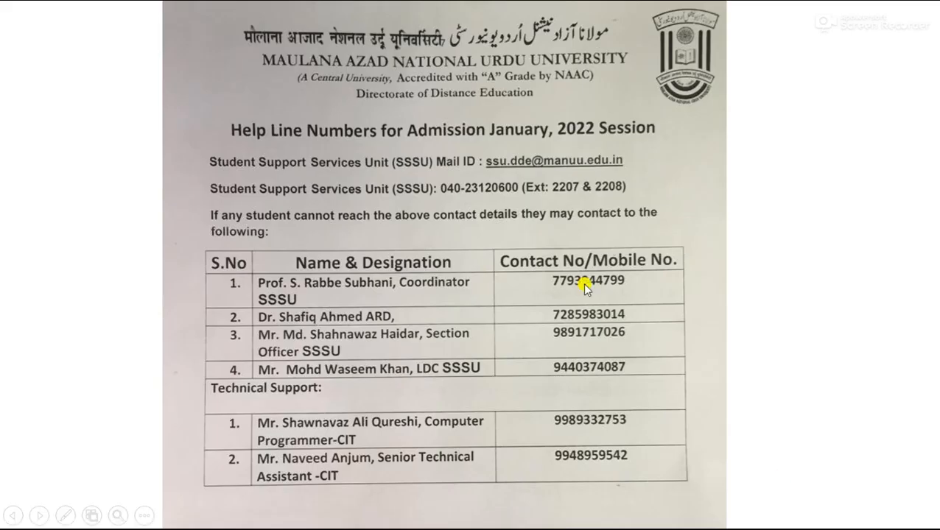